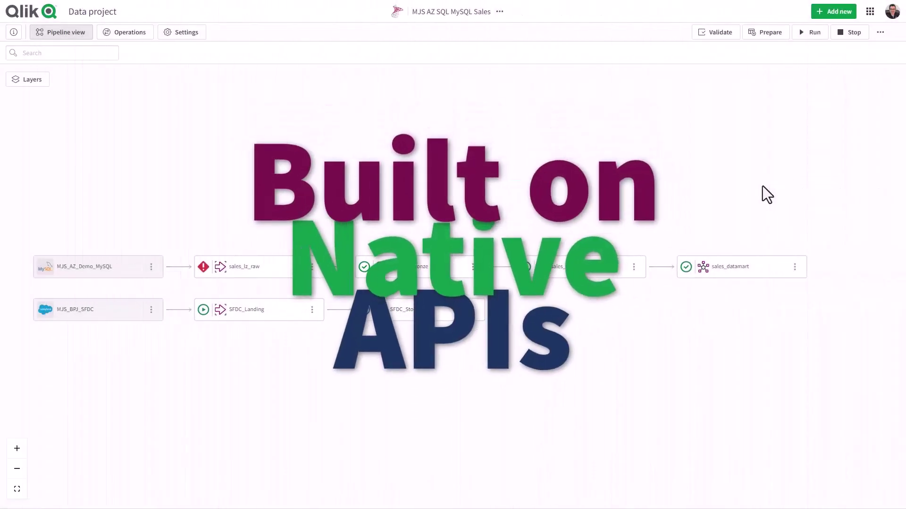
- Start a new application connection in the MJS AZ SQL MySQL Sales project and browse the available data sources
click(821, 13)
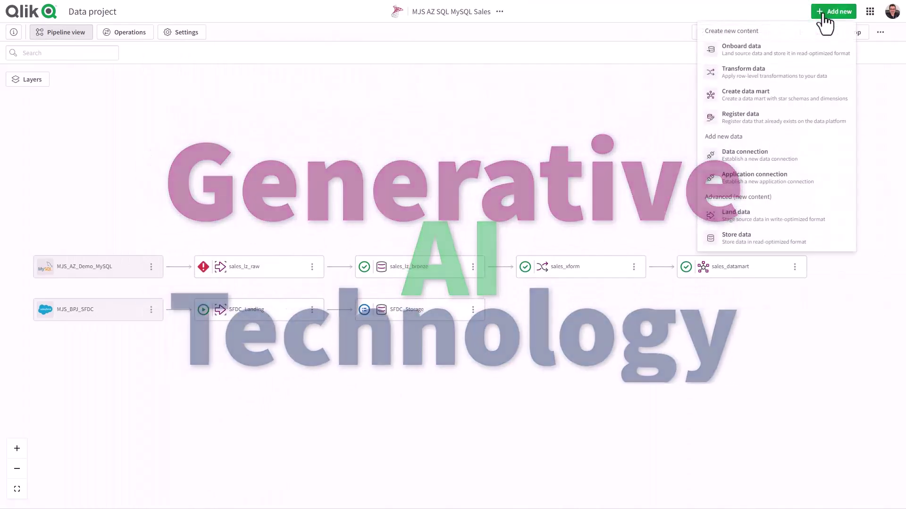
click(782, 181)
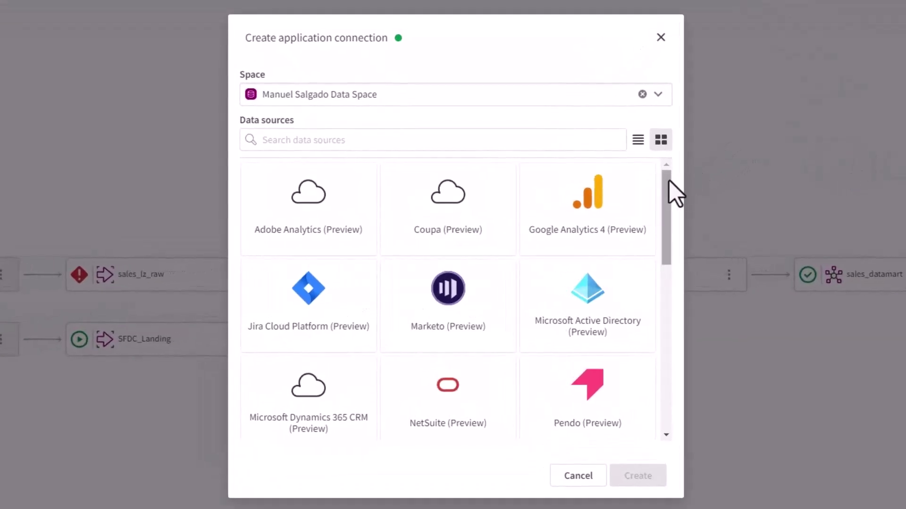
drag(668, 180, 660, 307)
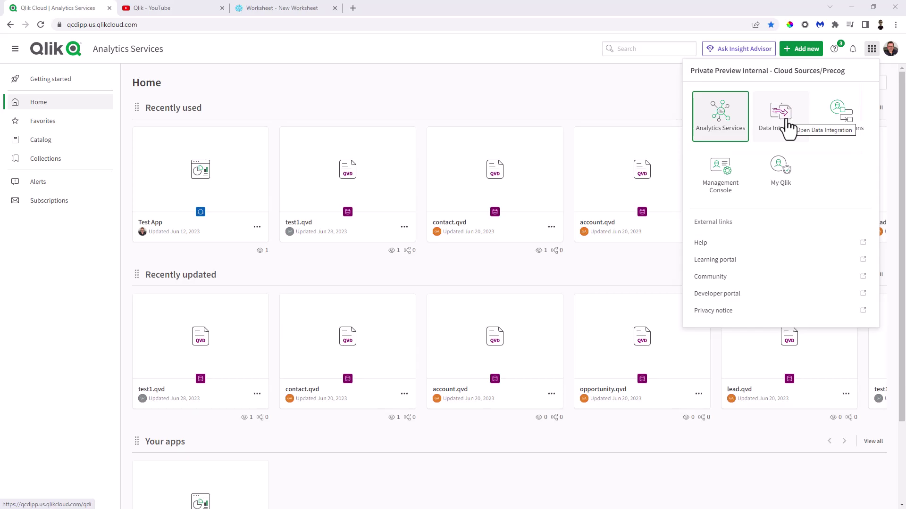
- Check the Qlik channel on YouTube and open the Data Integration service in Qlik Cloud
click(174, 7)
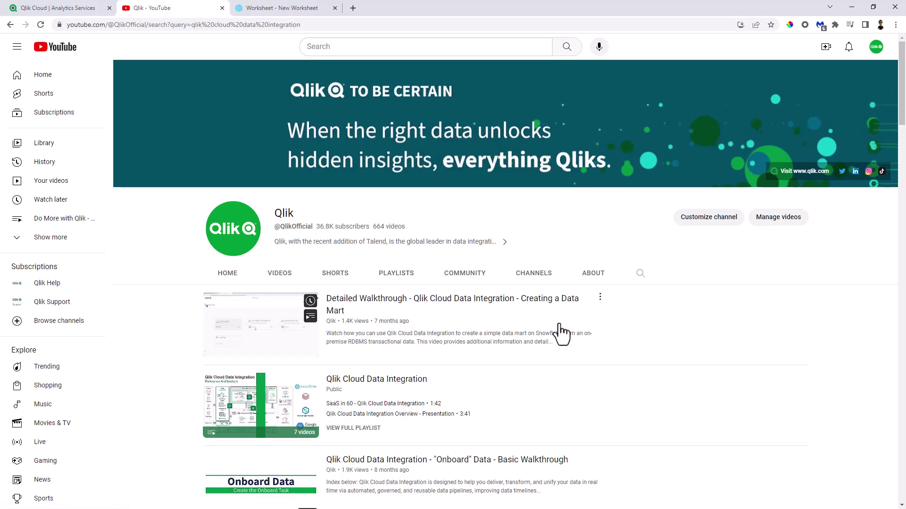
click(75, 10)
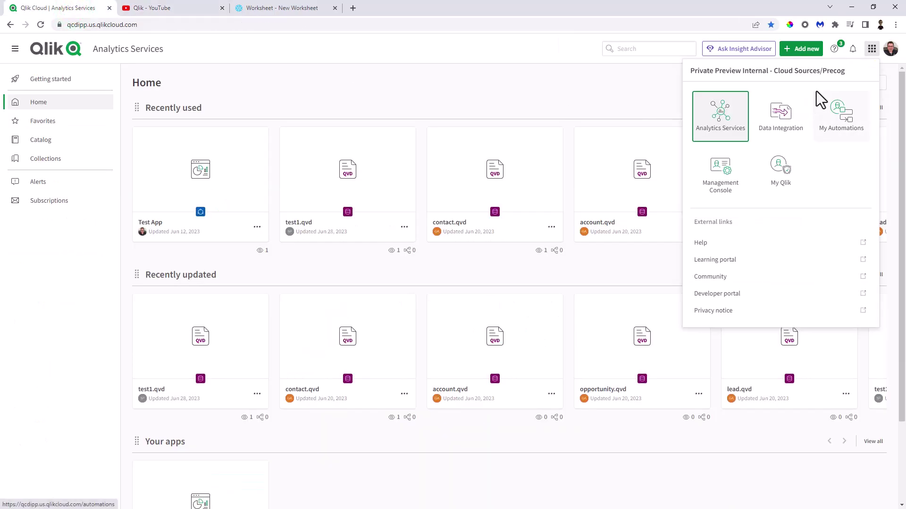
click(783, 118)
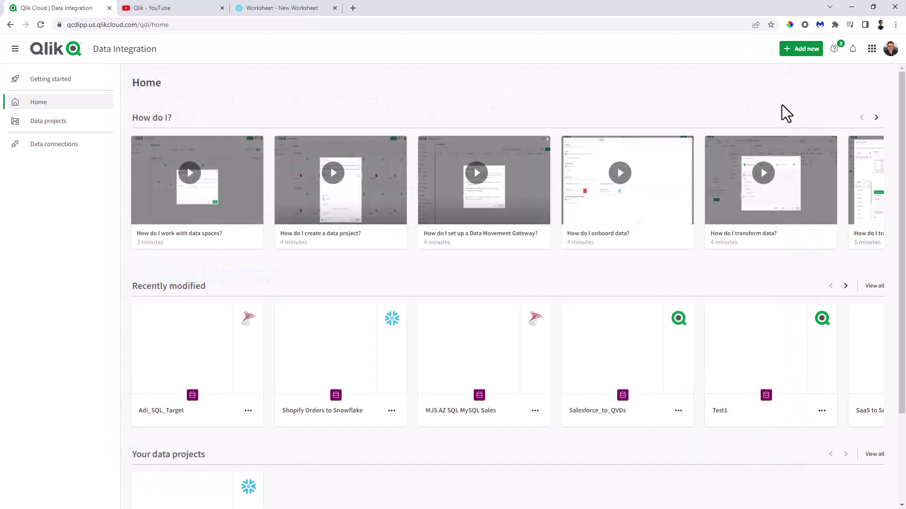
- Filter the data projects to the signed-in user's own data space
click(76, 120)
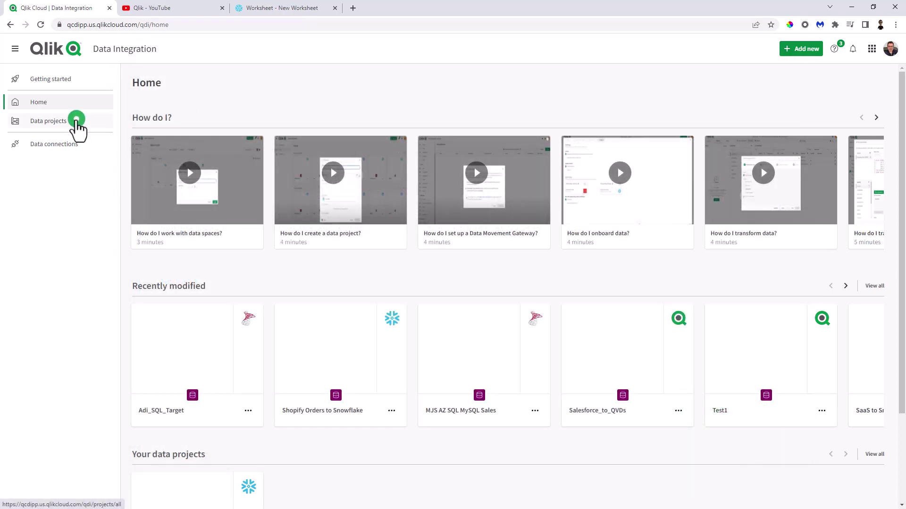
click(285, 107)
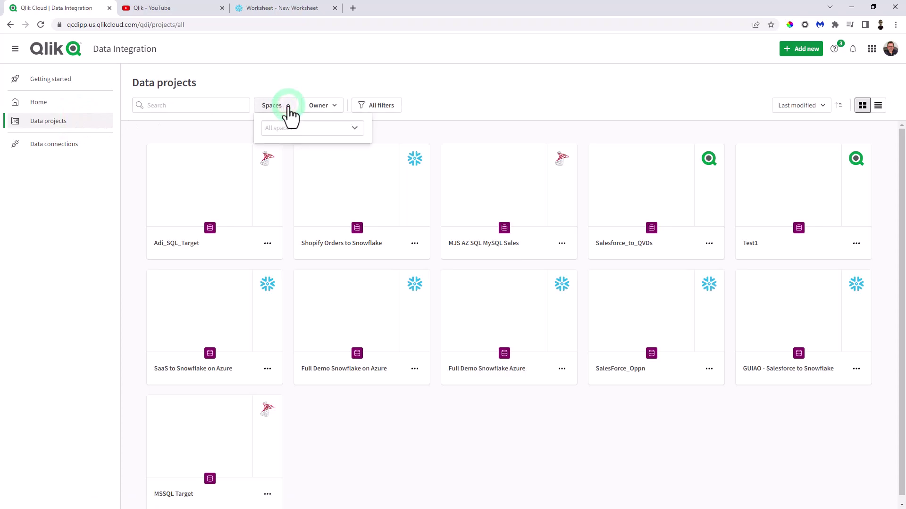
click(354, 132)
scroll(344, 196, down, 5)
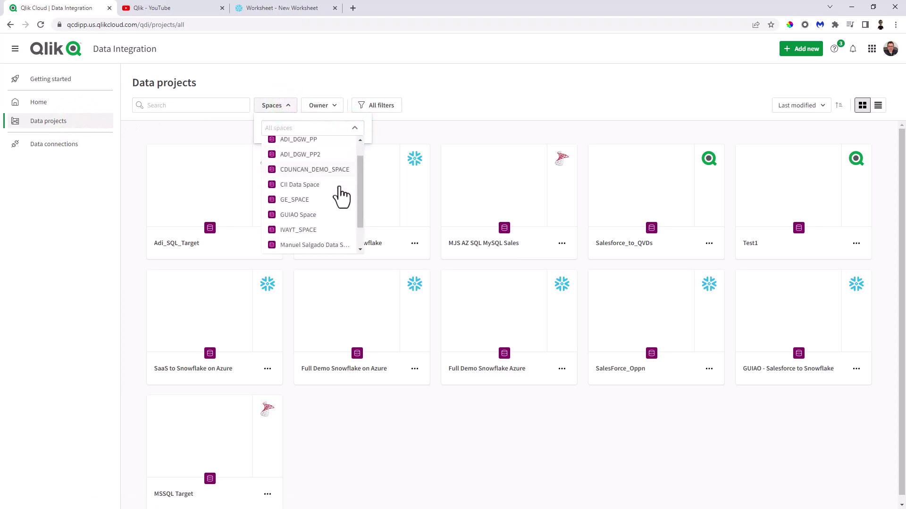
click(315, 234)
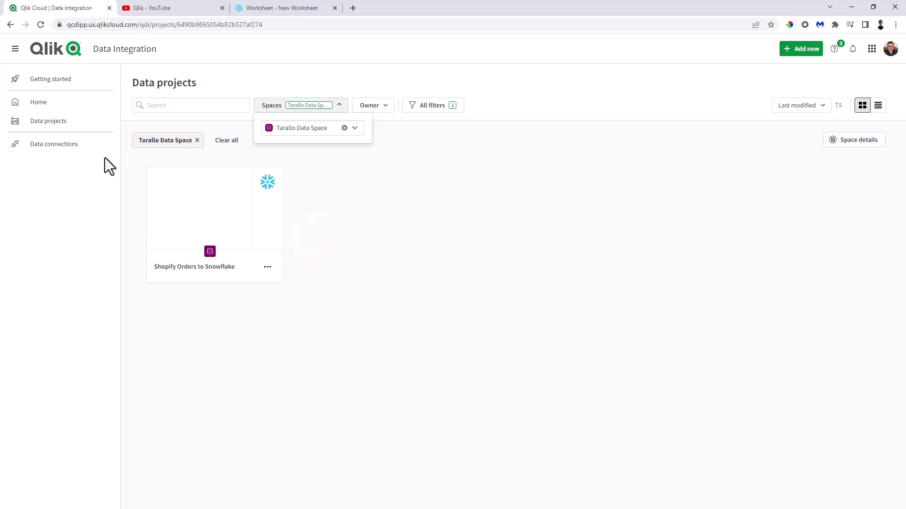
- Go to the data connections and look through the sources and targets offered for a new data connection, leaving without creating one
click(75, 150)
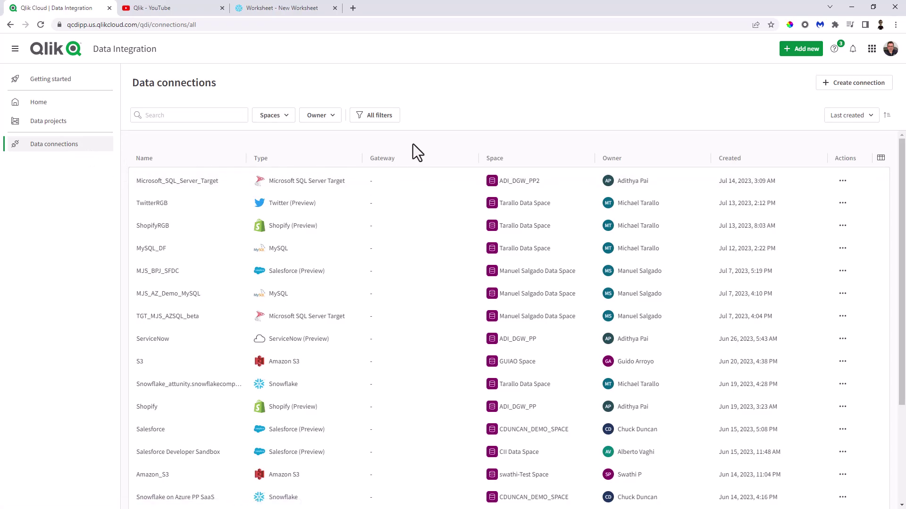
click(839, 94)
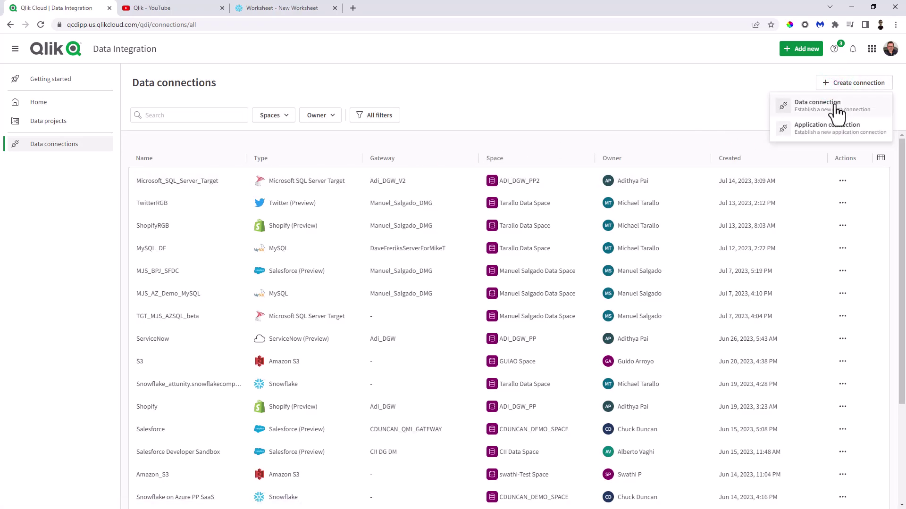
click(834, 106)
drag(595, 222, 598, 165)
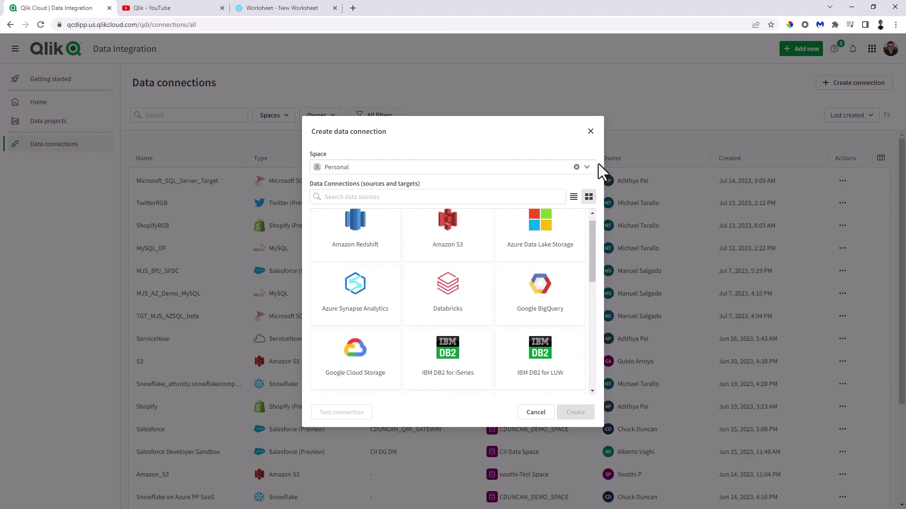
click(595, 135)
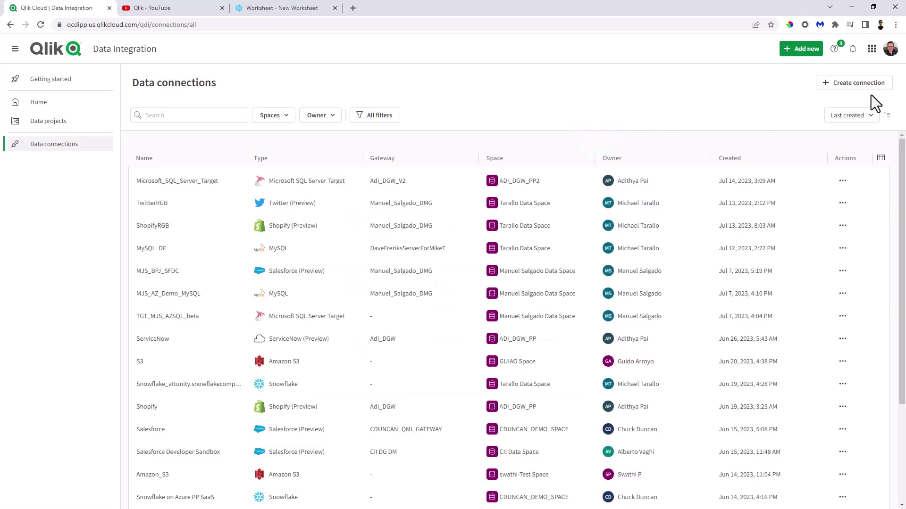
- Start a new application connection with Shopify (Preview) as the data source
click(873, 81)
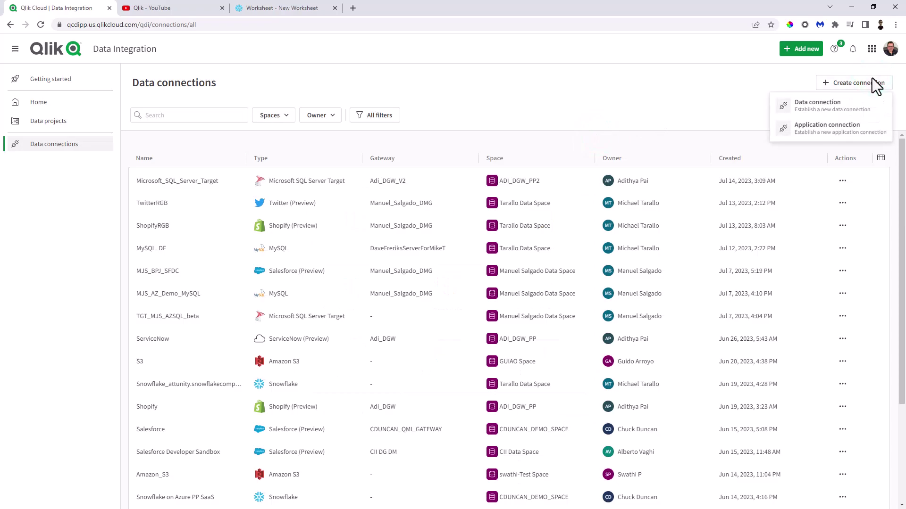
click(829, 142)
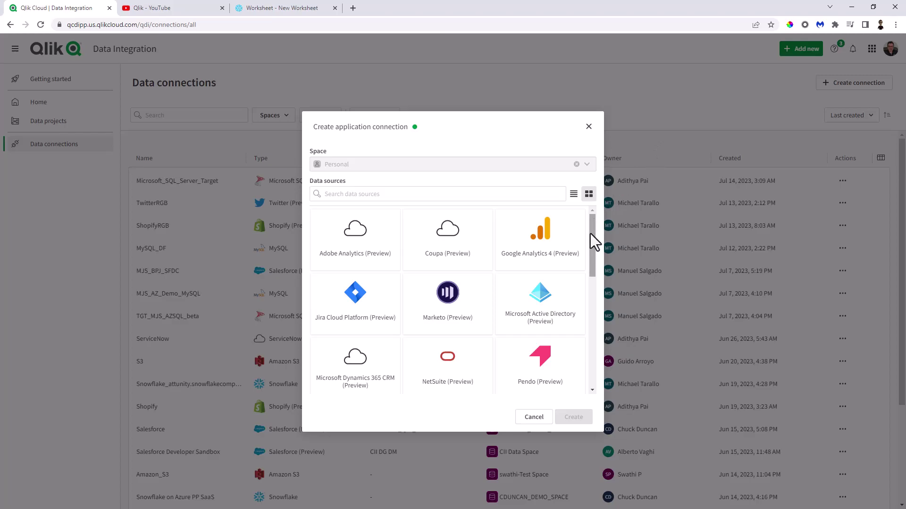
drag(590, 234, 585, 336)
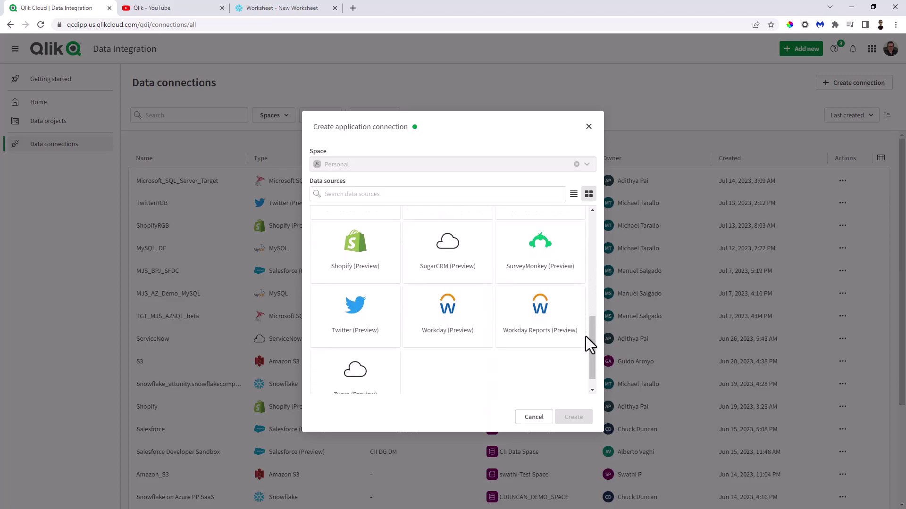
click(392, 272)
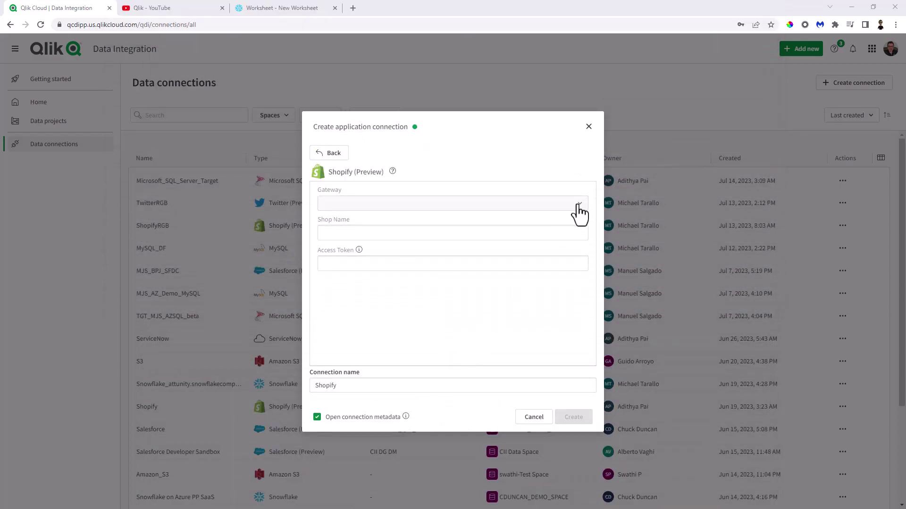
- Choose the gateway whose name ends in DMG and set the shop name to retrogameboyz for the Shopify connection
click(578, 204)
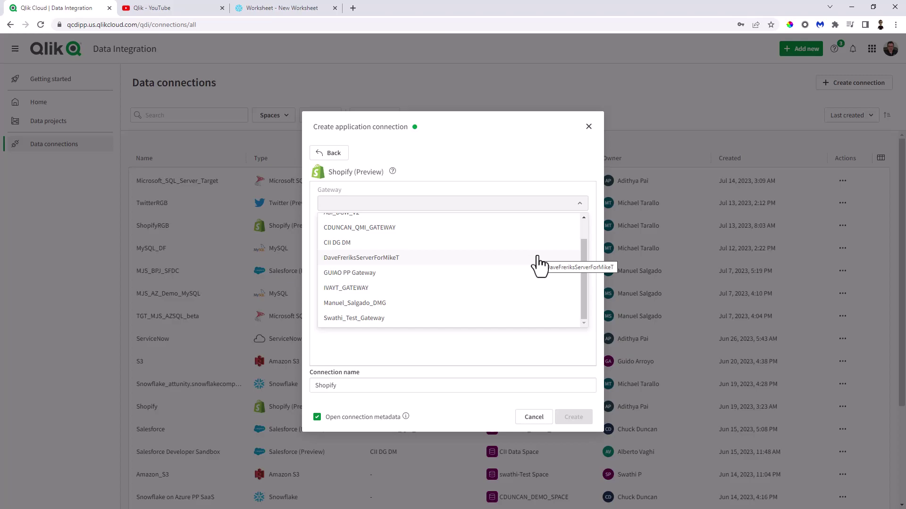
click(490, 303)
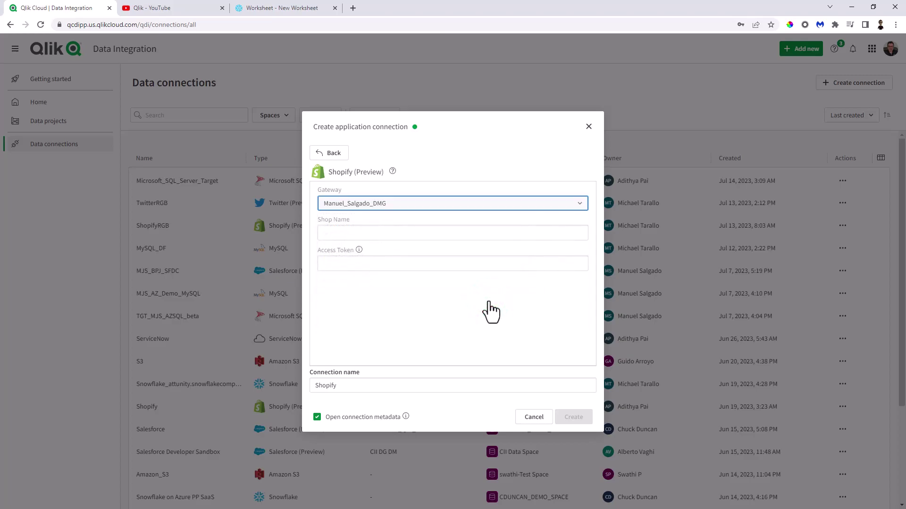
click(445, 234)
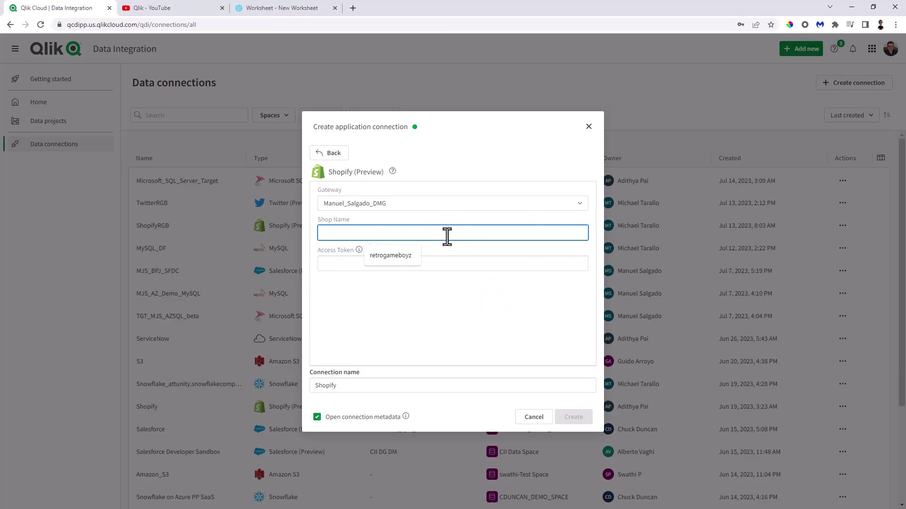
click(407, 254)
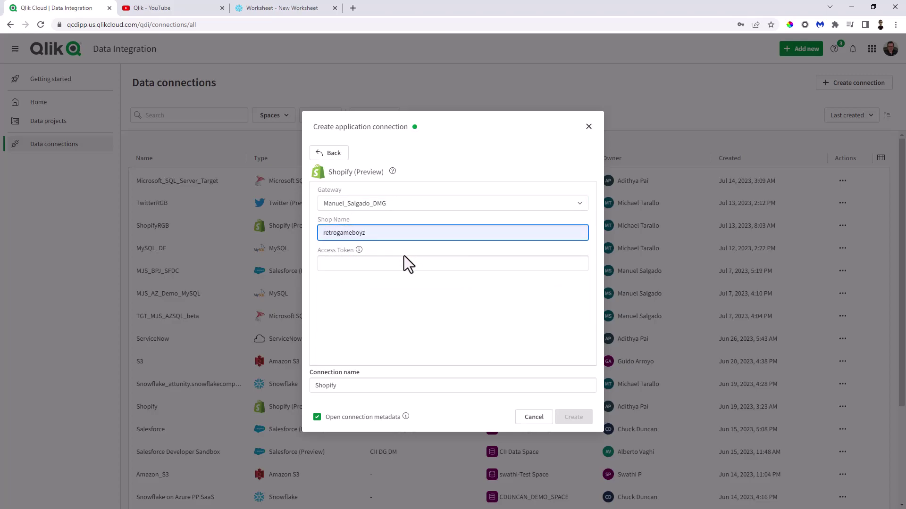
- Paste the Shopify access token and create the connection under the name ShopifyRGBVideo
click(400, 263)
key(ctrl+v)
click(429, 293)
click(401, 385)
text(RGBVideo)
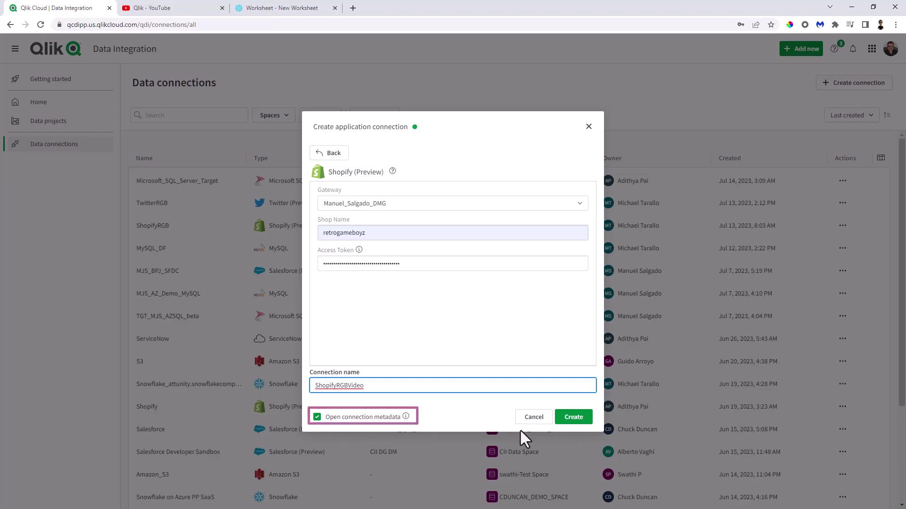
click(582, 419)
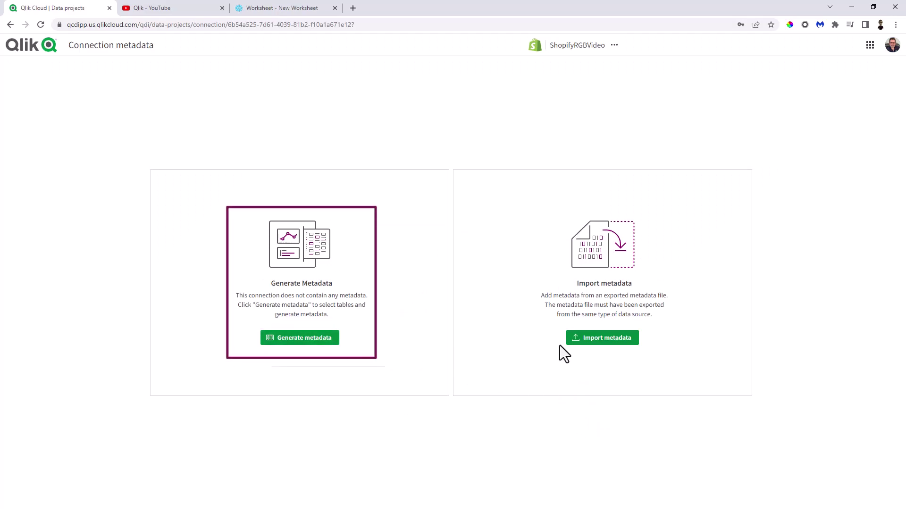
- Start generating metadata for the ShopifyRGBVideo connection, searching datasets with %orders and adding the orders table as source dataset
click(290, 339)
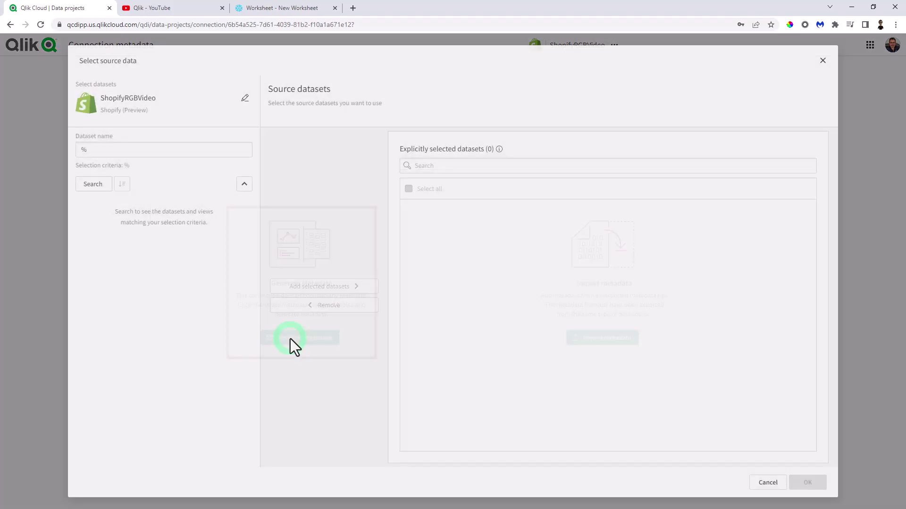
click(95, 152)
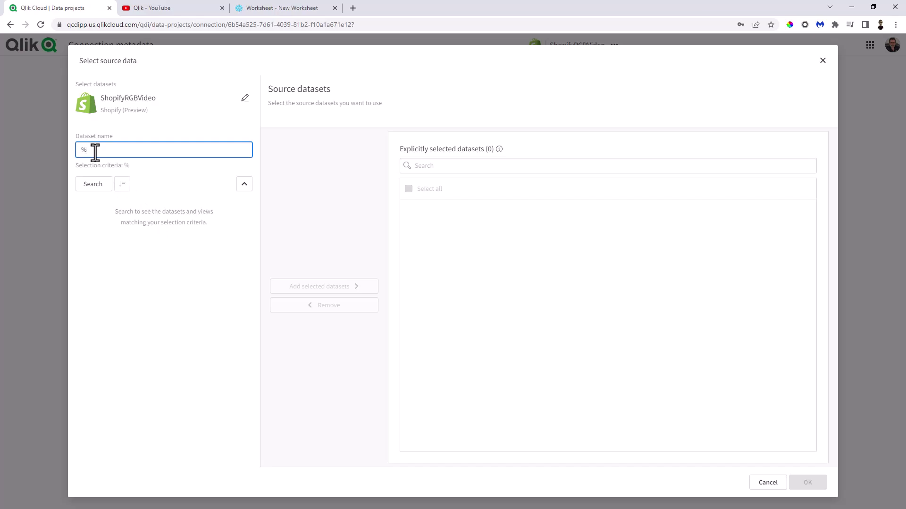
text(orders)
click(94, 184)
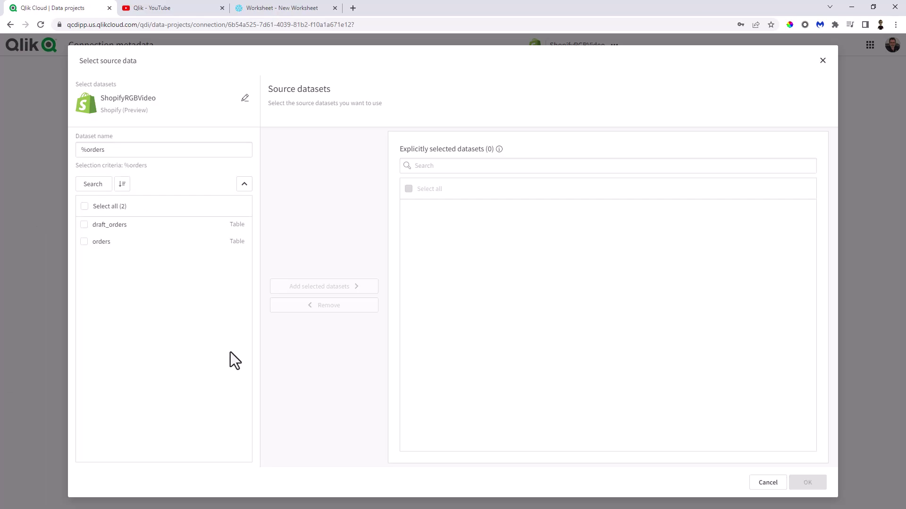
click(84, 241)
click(356, 286)
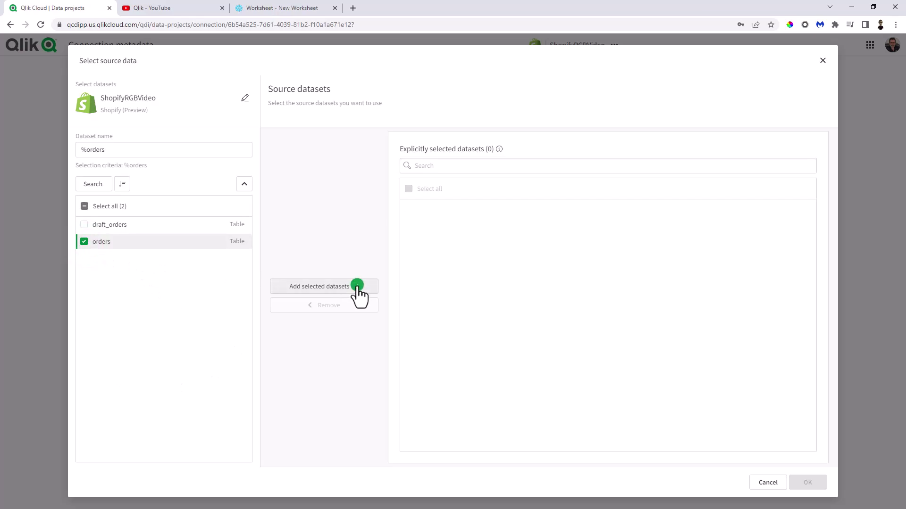
click(807, 484)
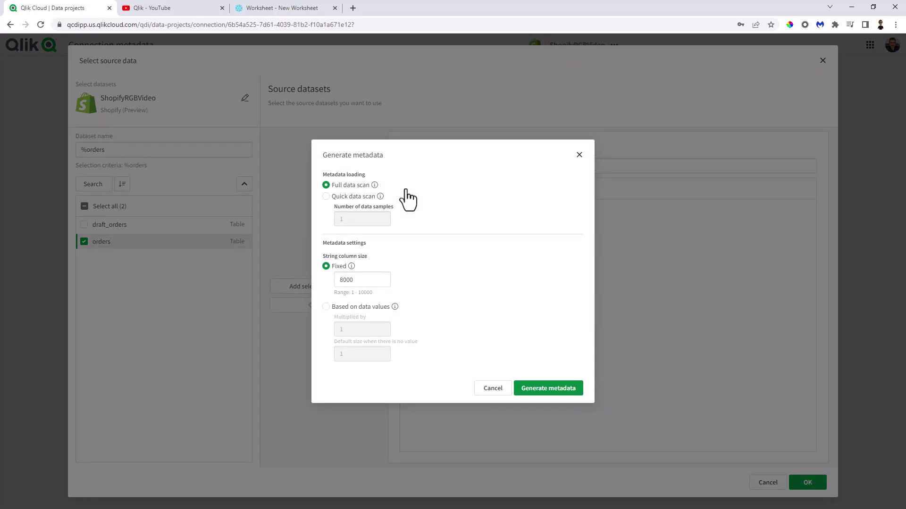
- Set metadata loading to a quick data scan and the string column size to be based on data values
mouse_move(376, 198)
click(328, 197)
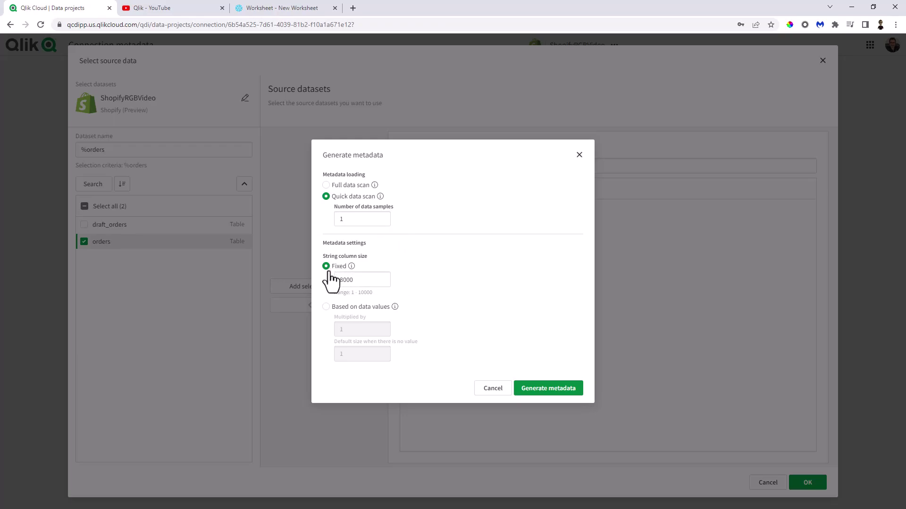
click(327, 309)
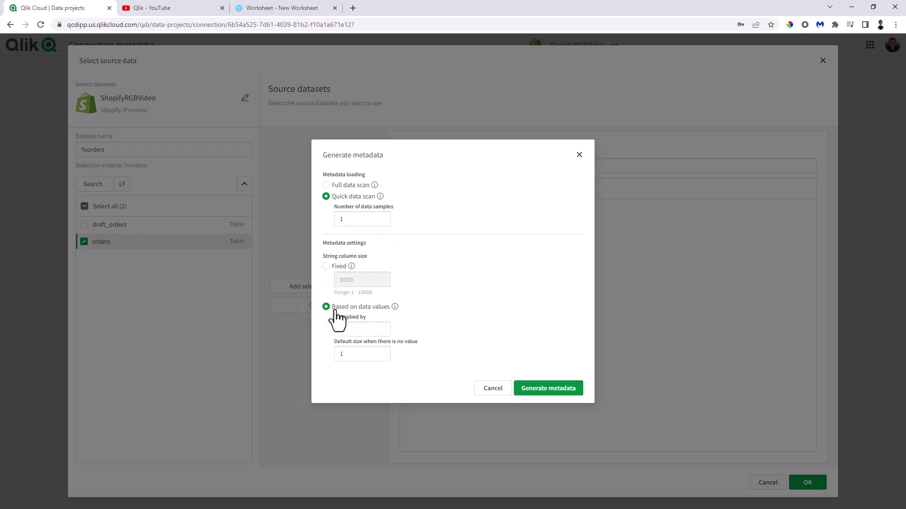
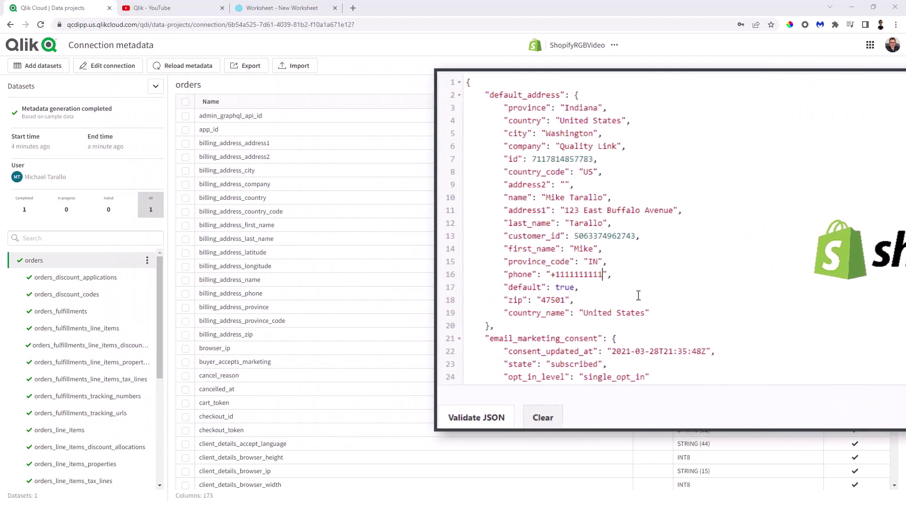
- Examine the generated columns of the orders dataset, down to the customer default address and marketing consent fields
drag(895, 228, 896, 118)
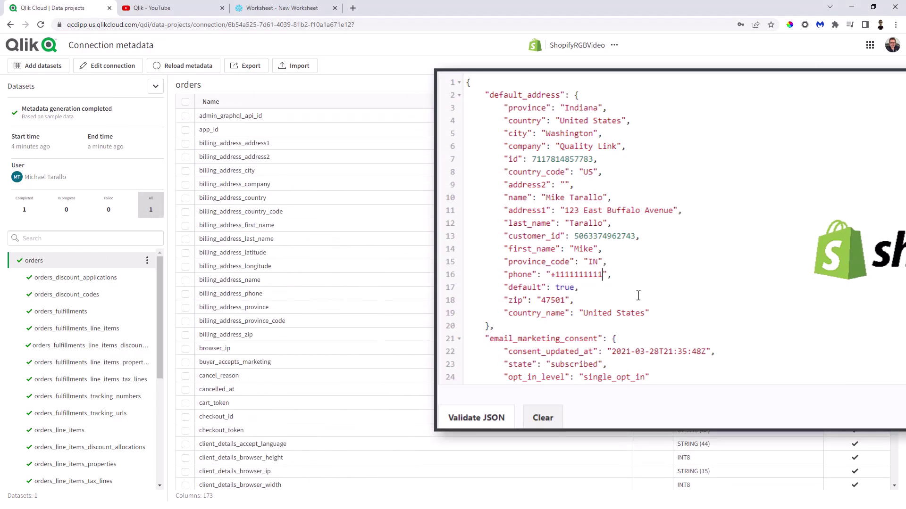
scroll(224, 189, down, 5)
scroll(243, 233, down, 7)
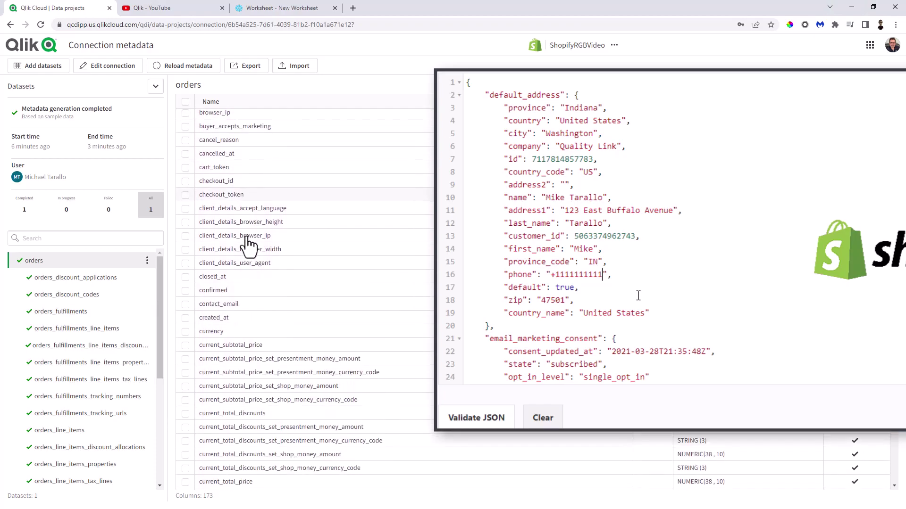
scroll(248, 241, down, 8)
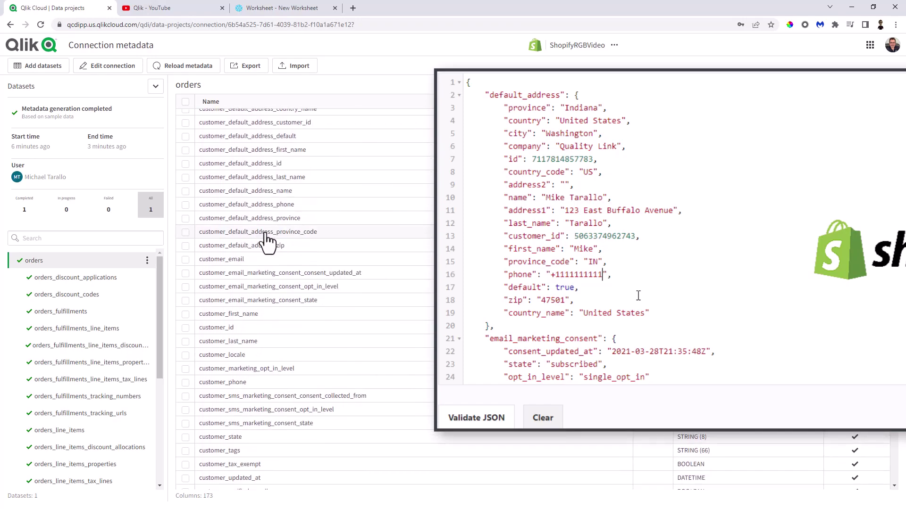
- Examine the remaining columns of the orders dataset, from the customer fields down to the totals, and return to the start of the list
scroll(336, 254, down, 3)
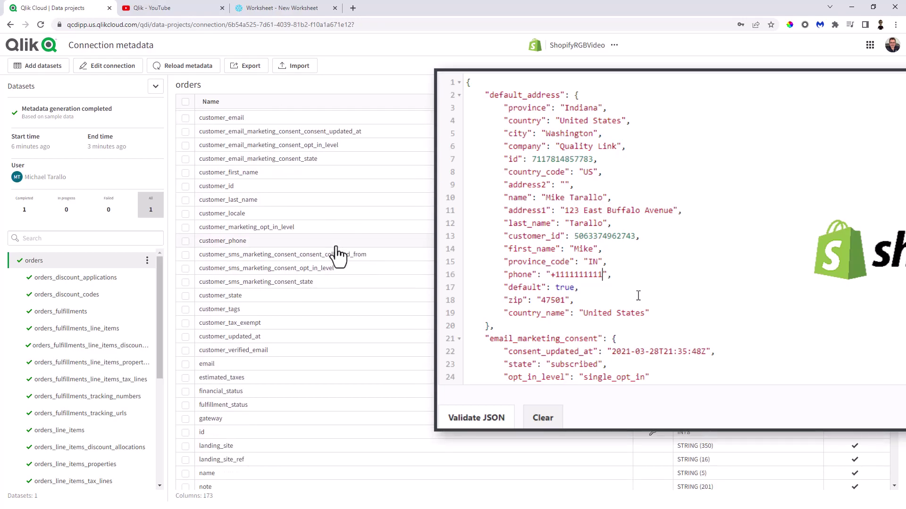
scroll(336, 254, down, 2)
scroll(337, 257, down, 3)
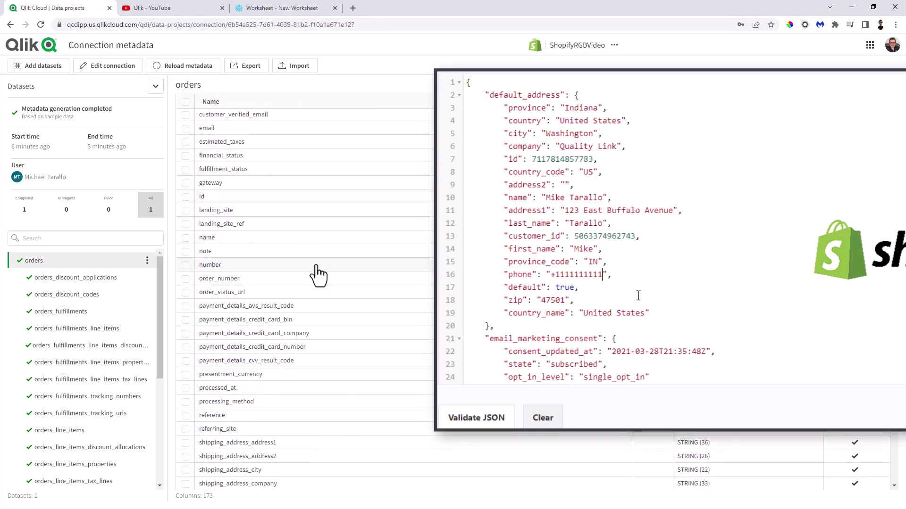
scroll(318, 275, down, 20)
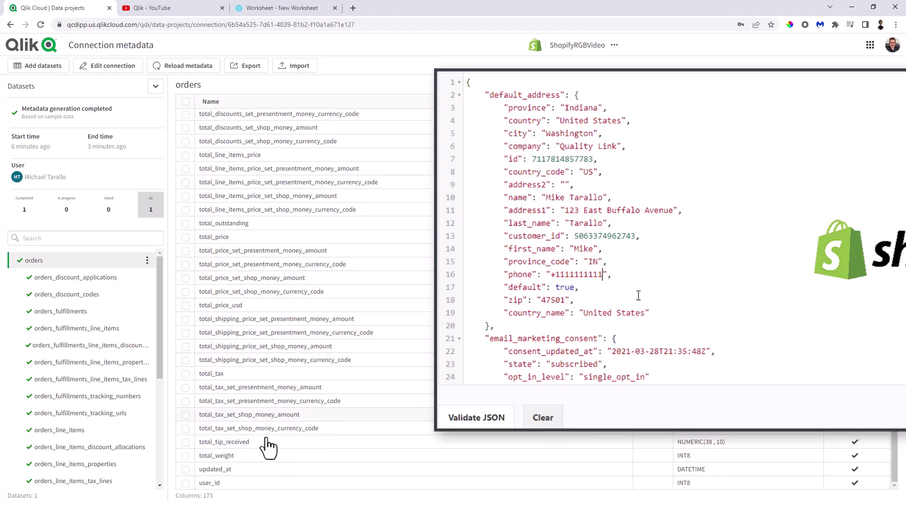
scroll(290, 479, up, 20)
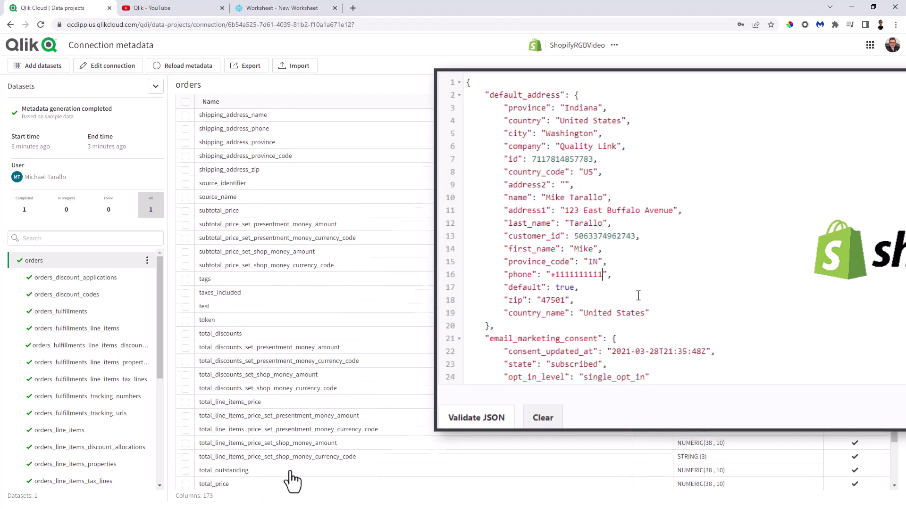
scroll(290, 479, up, 15)
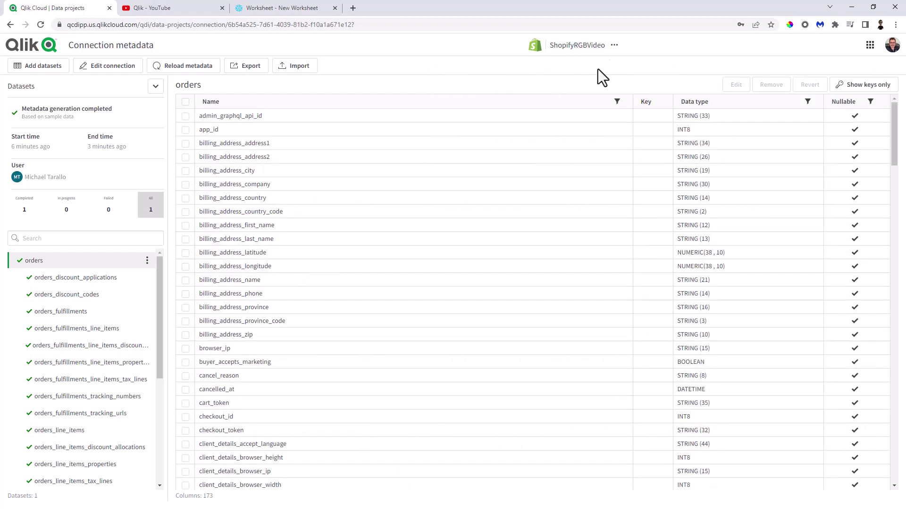
- Leave the connection metadata and filter the data projects to the space that holds the Shopify Orders to Snowflake project
click(614, 45)
click(627, 64)
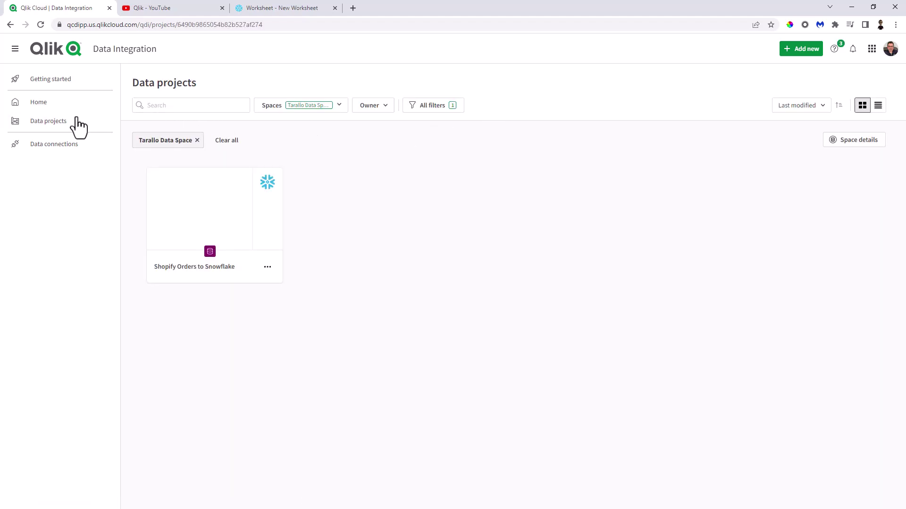
click(57, 121)
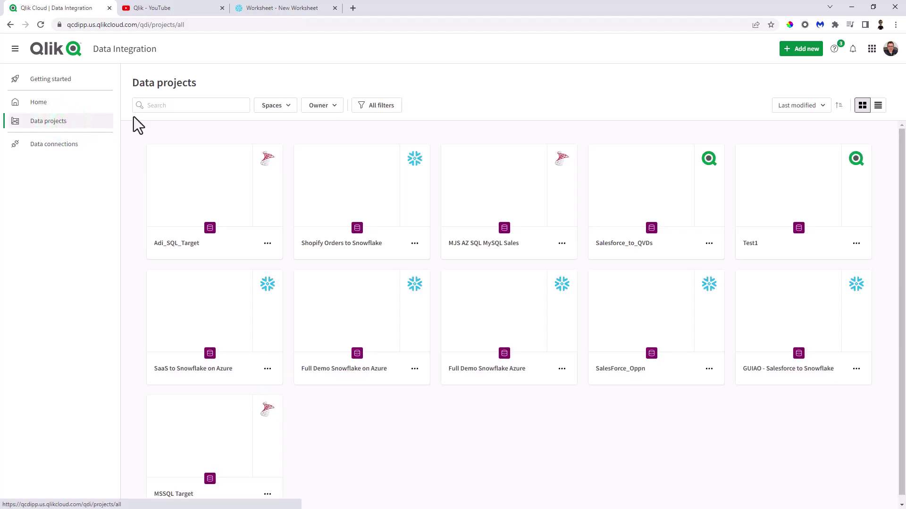
click(283, 105)
click(331, 130)
click(355, 130)
scroll(354, 202, down, 3)
click(333, 233)
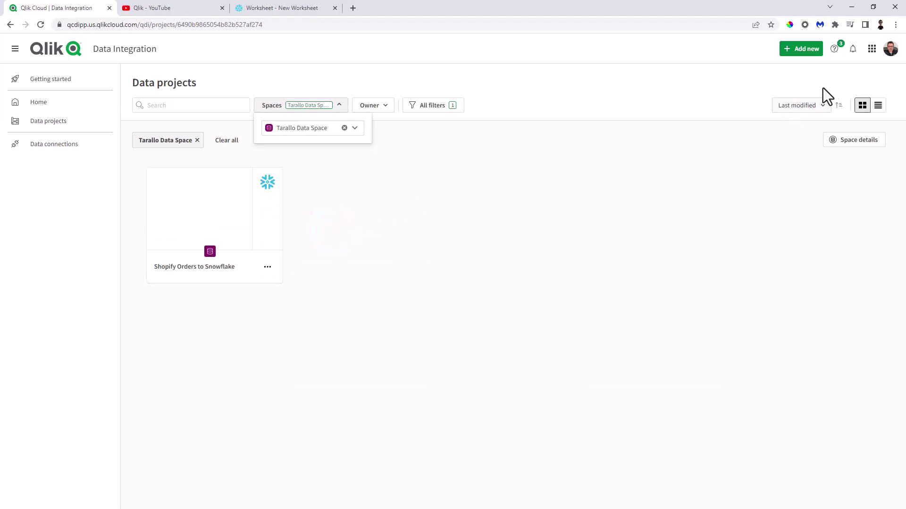
- Start a new data project named ShopifyToSnowRGB in the filtered data space
click(804, 50)
click(727, 93)
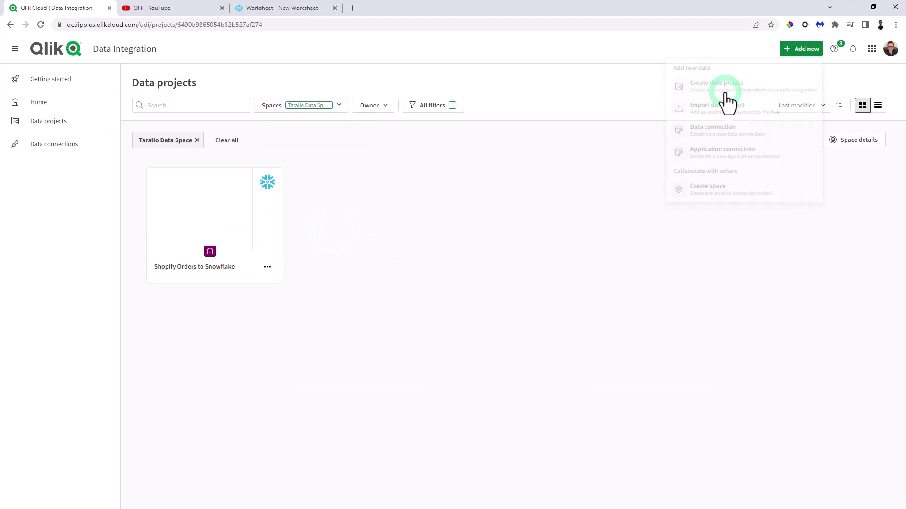
text(ShopifyToSnow)
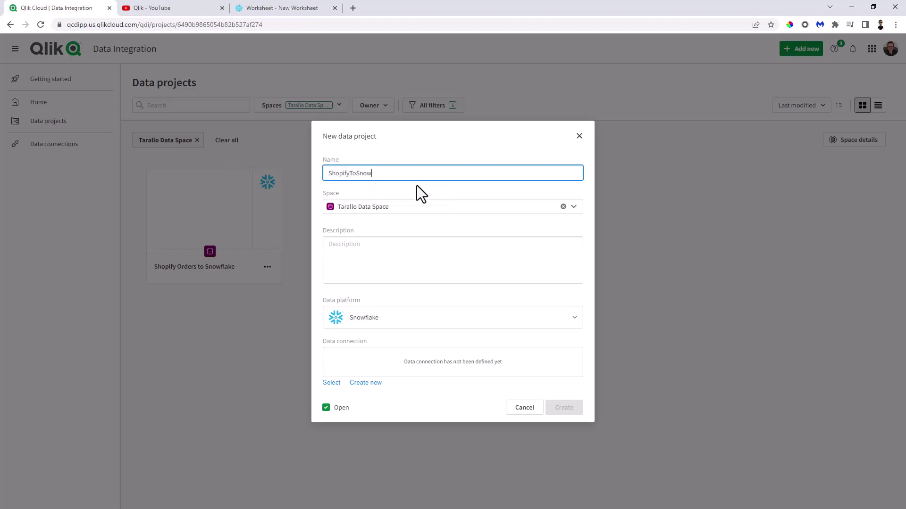
text(RGB)
- Choose and test the Snowflake_attunity.snowflakecomputing.com data connection for the project, and create the project
click(331, 382)
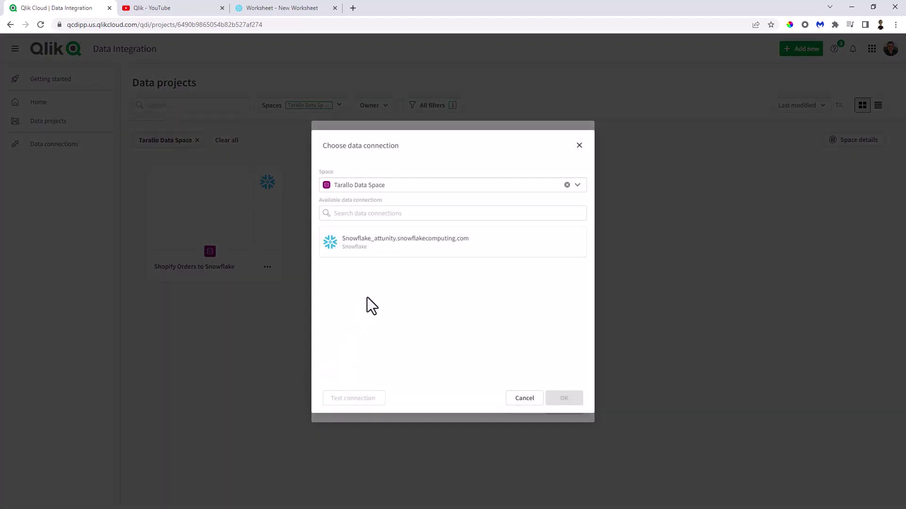
click(399, 255)
click(363, 400)
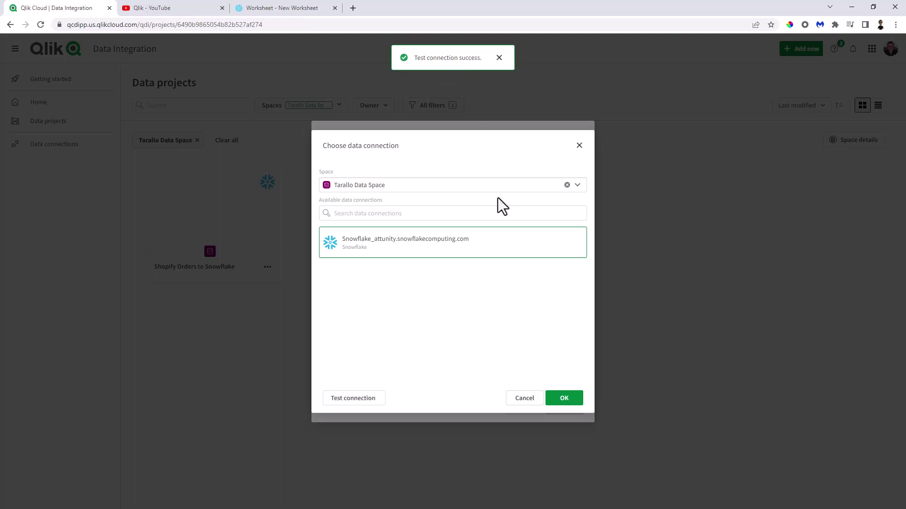
click(499, 58)
click(563, 399)
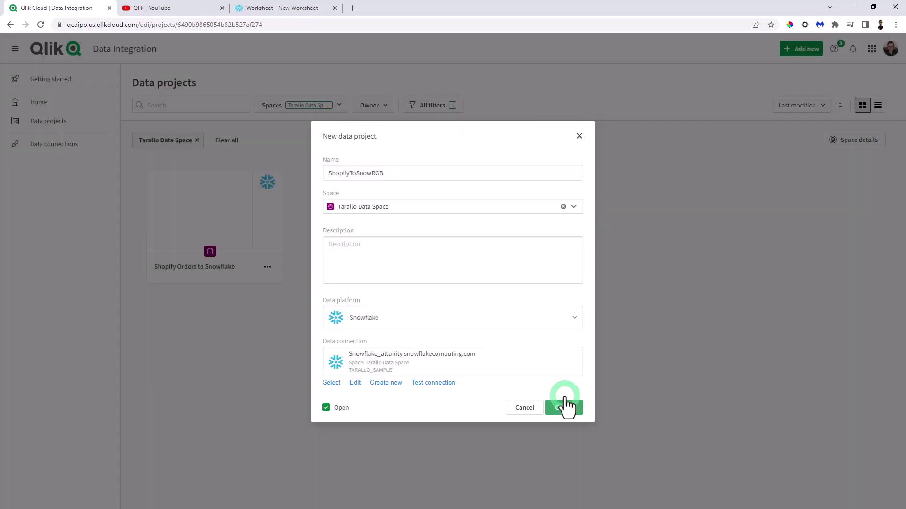
click(559, 414)
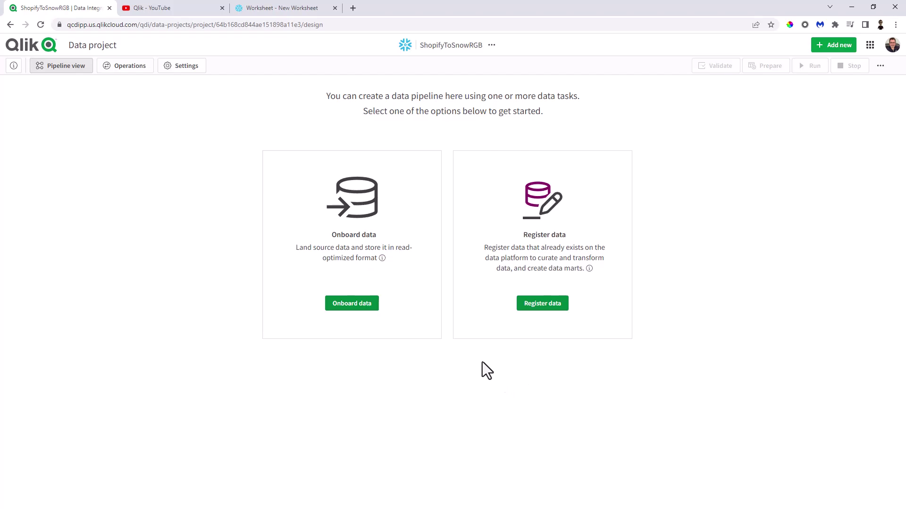
- Start onboarding data in the ShopifyToSnowRGB project under the name RGBShopOnboard
click(352, 305)
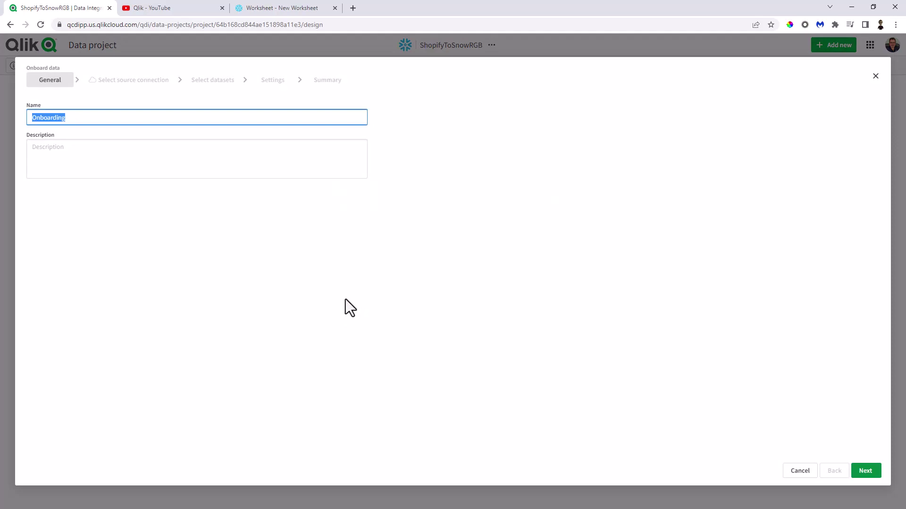
key(Home)
text(RGBShop)
key(BackSpace)
key(BackSpace)
key(BackSpace)
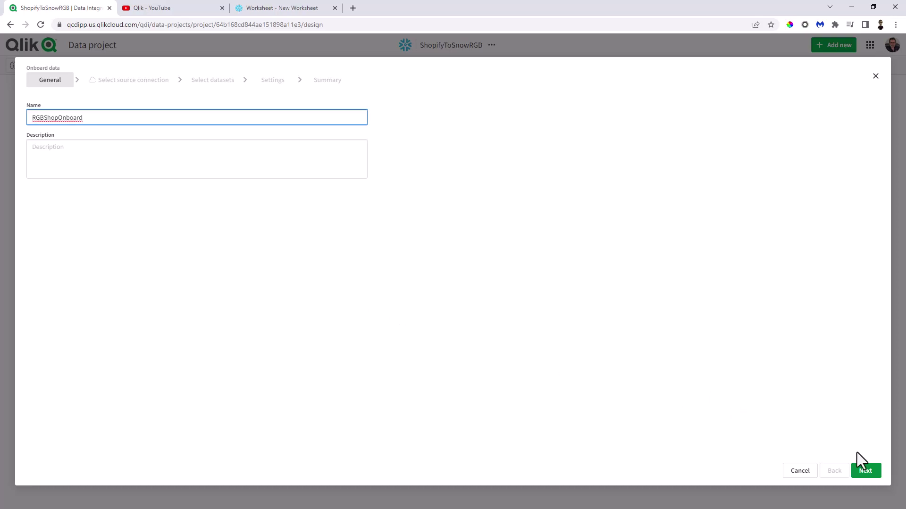
drag(94, 117, 26, 117)
click(865, 471)
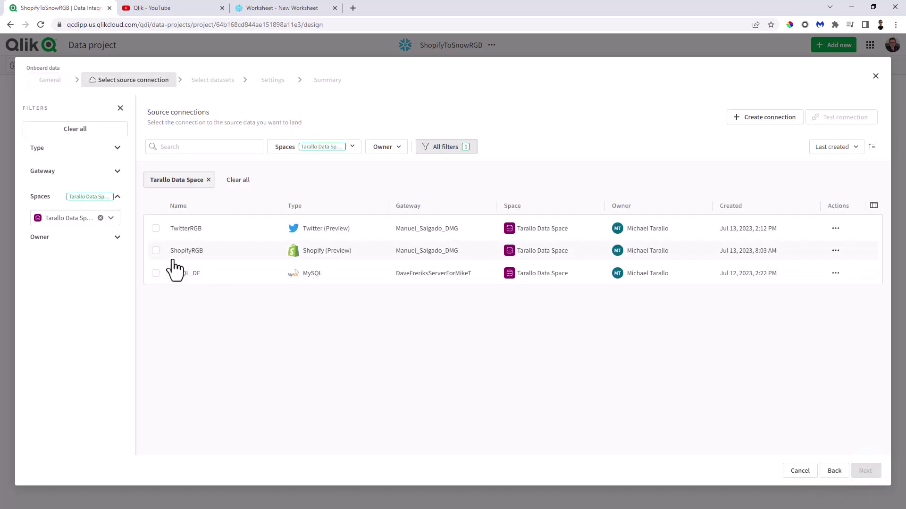
- Filter the source connections to the Personal space and use ShopifyRGBVideo as the onboarding source
click(111, 224)
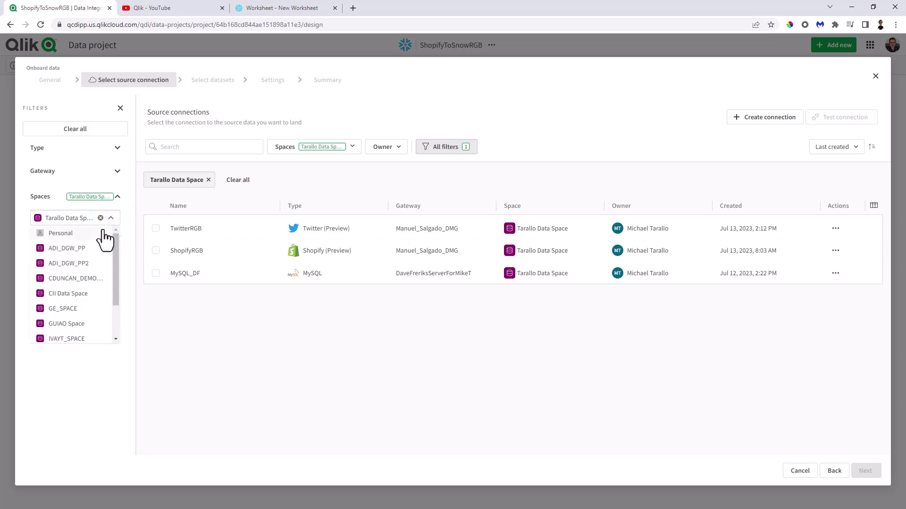
click(97, 233)
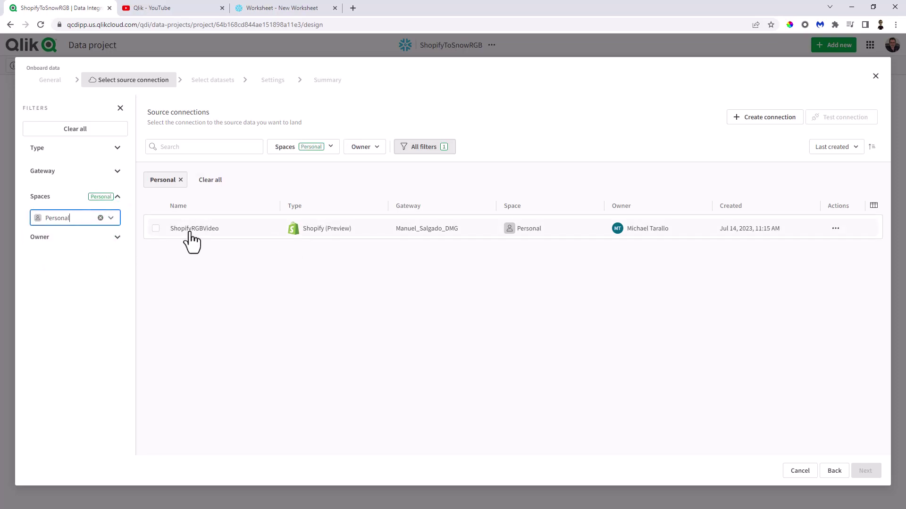
click(159, 232)
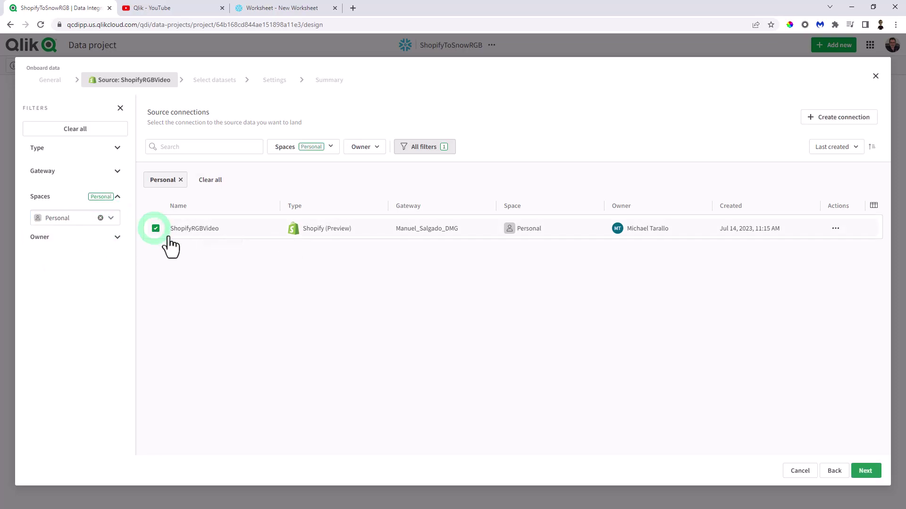
click(873, 470)
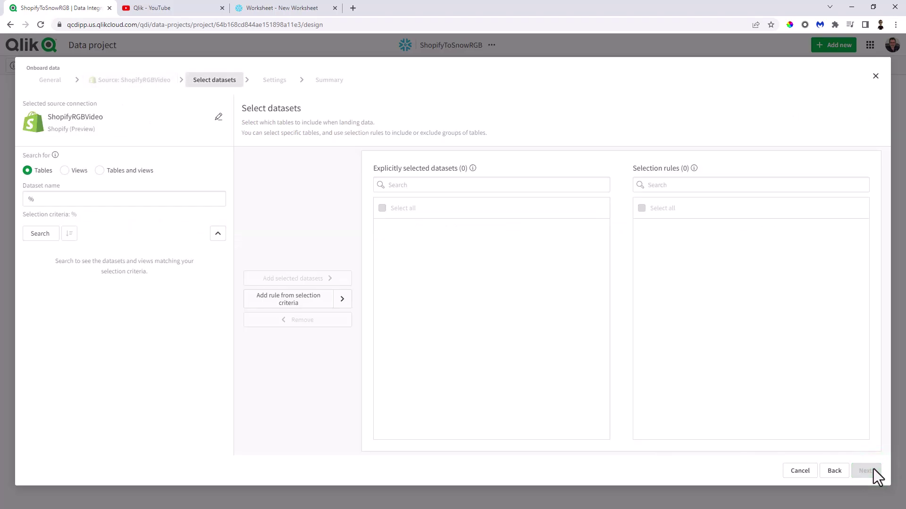
- Search the source tables for %orders and add the orders table to the explicitly selected datasets
click(56, 198)
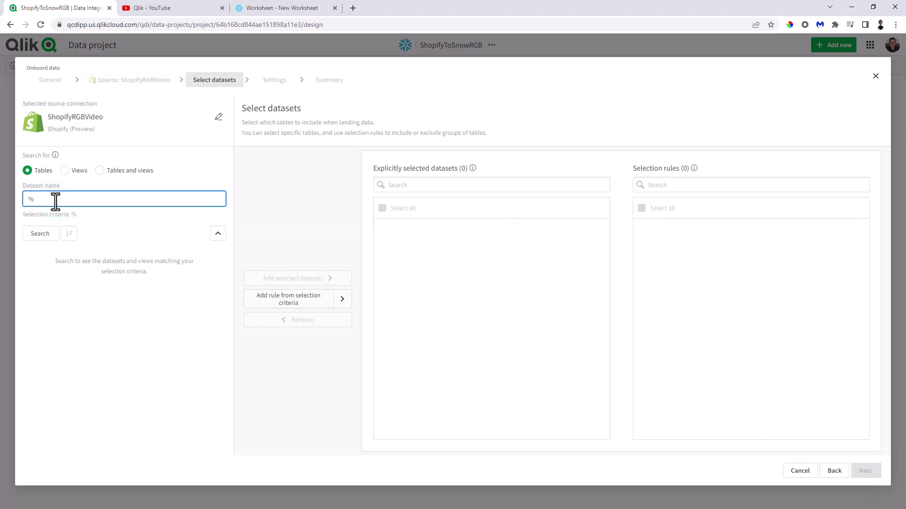
text(orders)
click(44, 234)
click(32, 274)
click(267, 279)
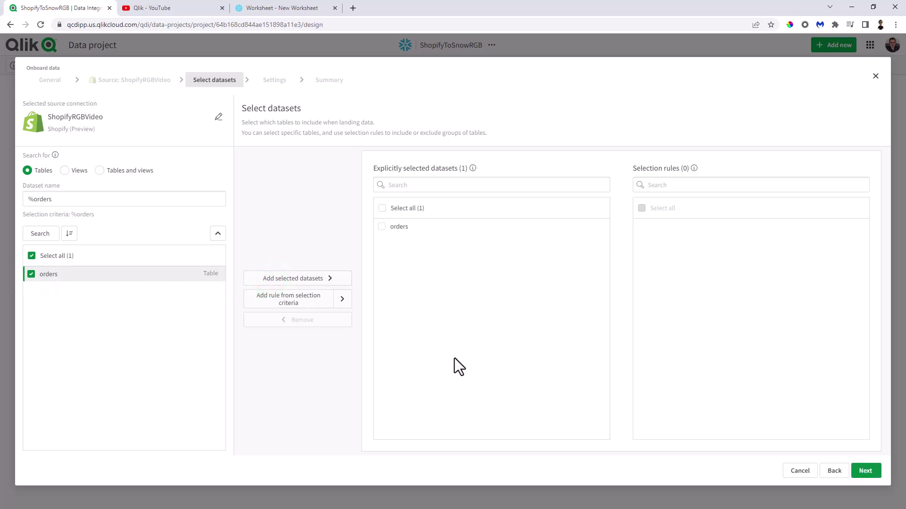
click(865, 471)
- Set the history to data replication only and create the pipeline with the option to open the RGBShopOnboard_Landing data task
click(87, 311)
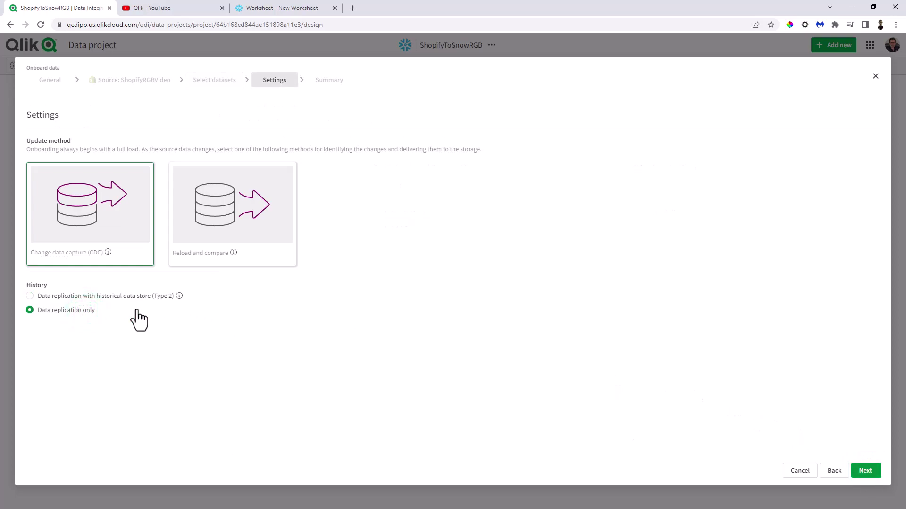
click(866, 471)
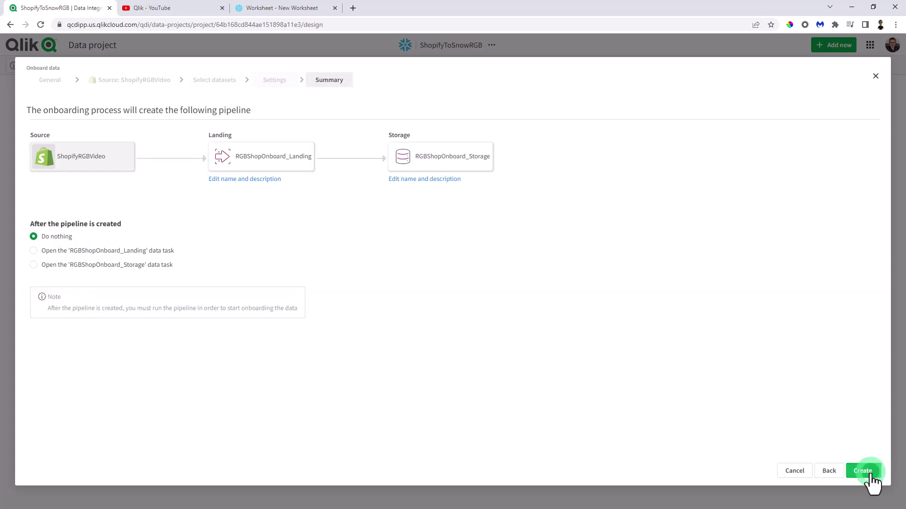
click(49, 251)
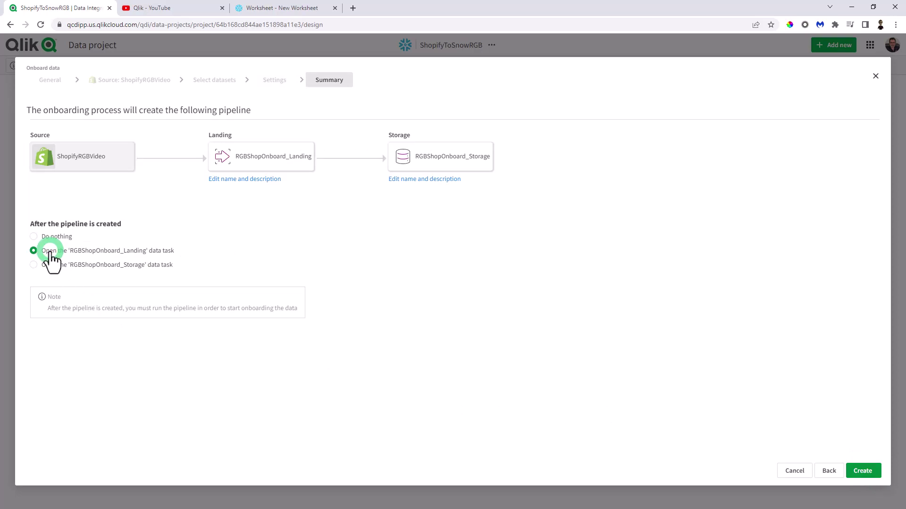
click(863, 472)
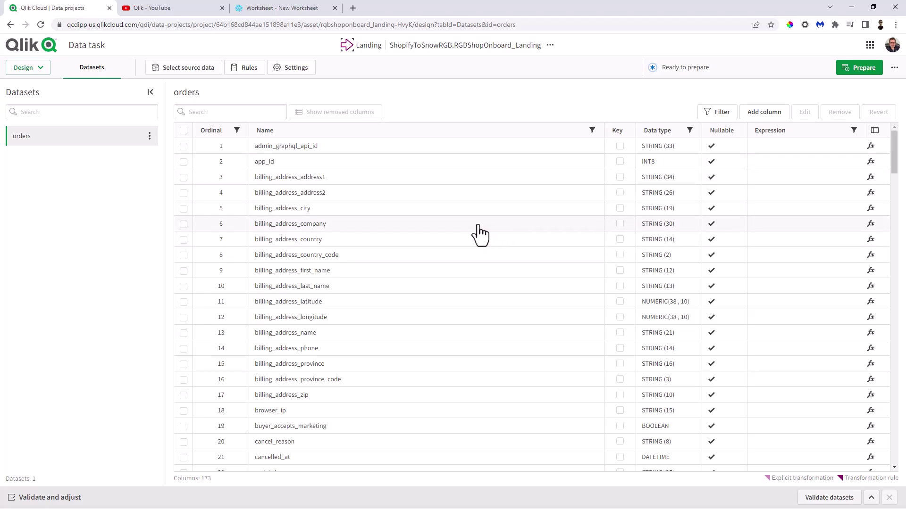
- Review and accept the general settings of the RGBShopOnboard_Landing task, and prepare the task
click(295, 69)
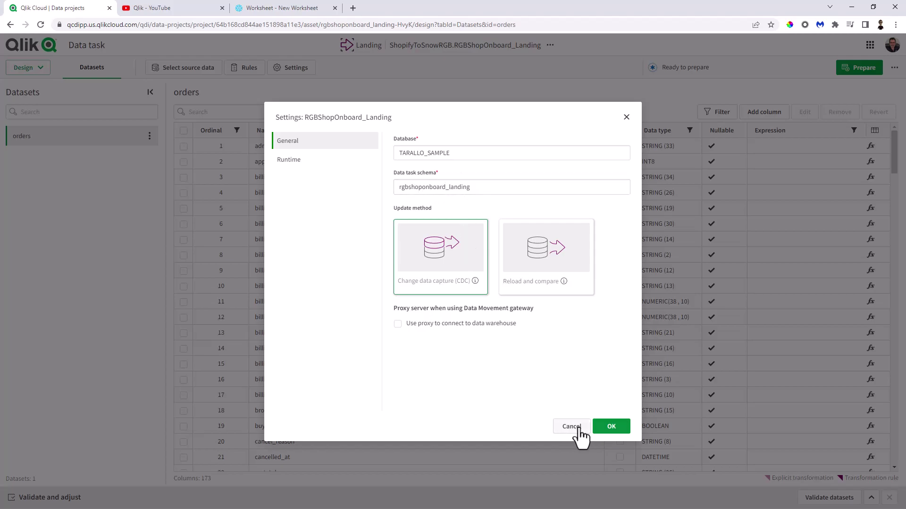
click(604, 429)
click(866, 70)
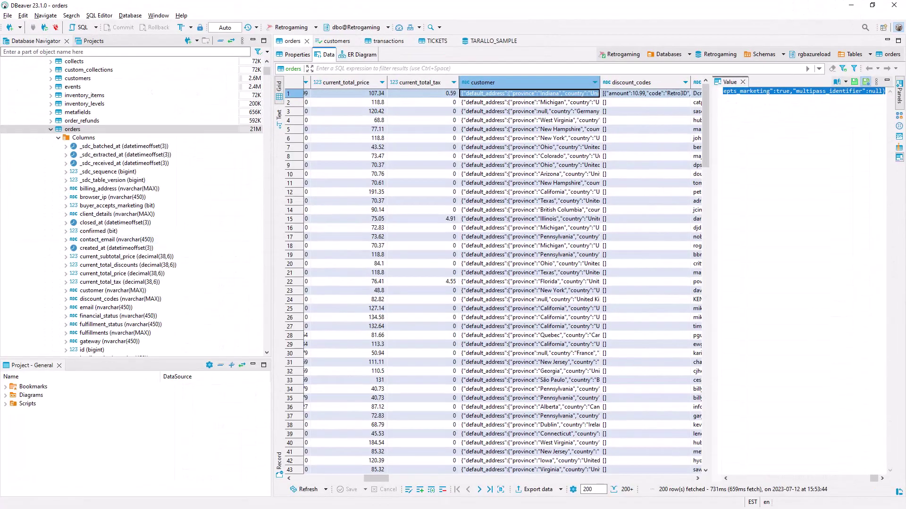
- Switch to DBeaver, collapse the orders table and the Retrogaming connection, and refresh the Snowflake connection
double_click(67, 129)
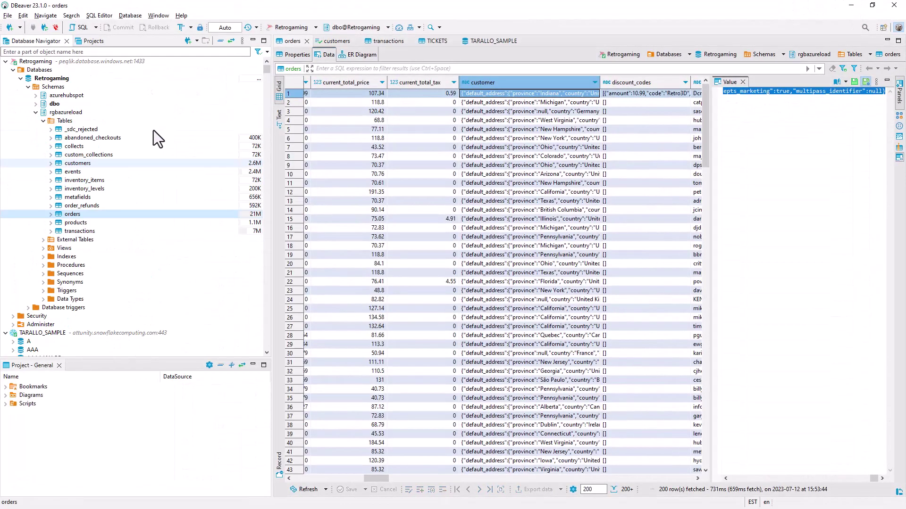
click(5, 61)
right_click(40, 70)
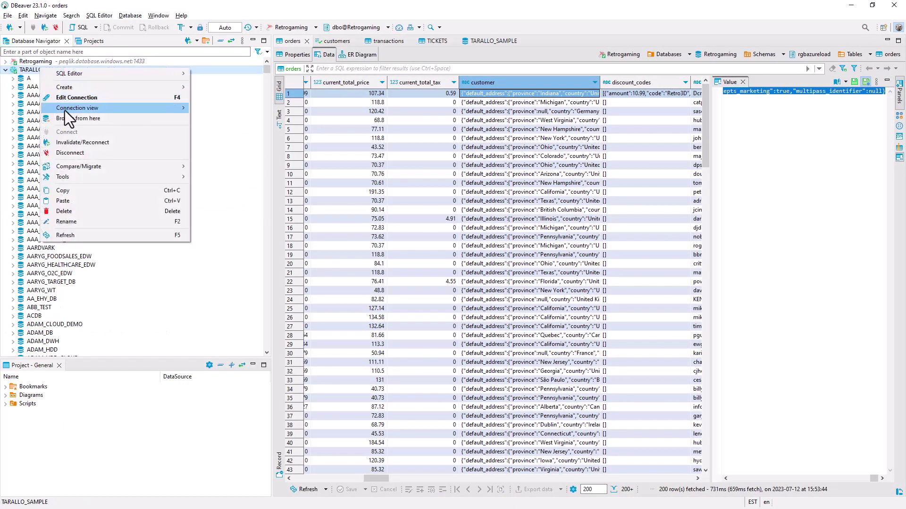
click(92, 234)
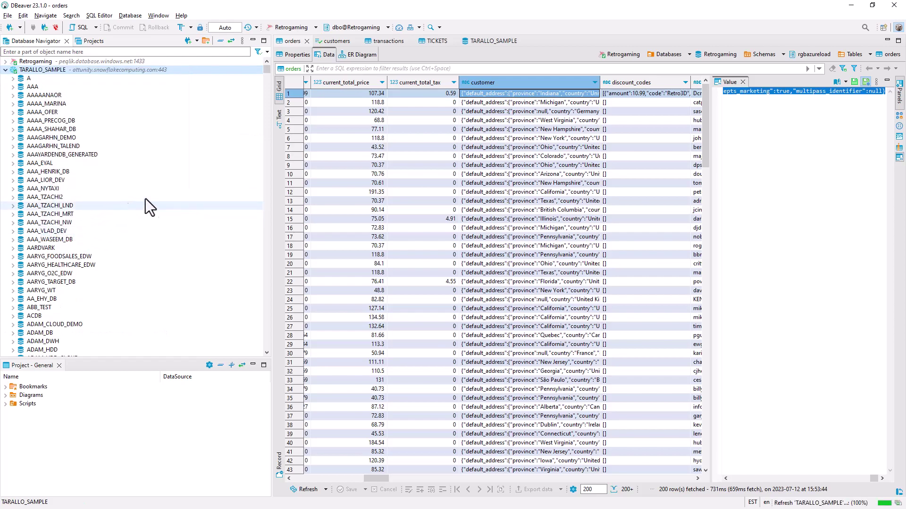
- Find the sample database that receives the landing data and expand its rgbshoponboard_landing schema
scroll(132, 203, down, 12)
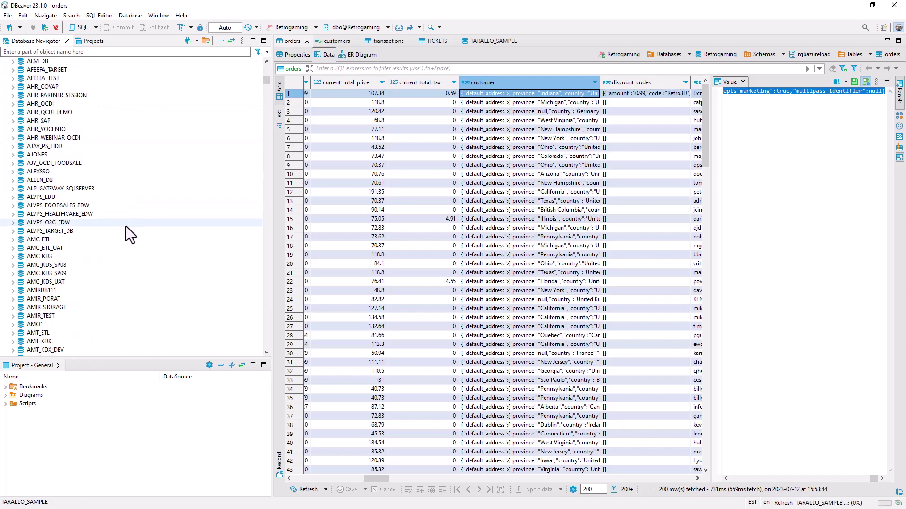
drag(266, 91, 247, 317)
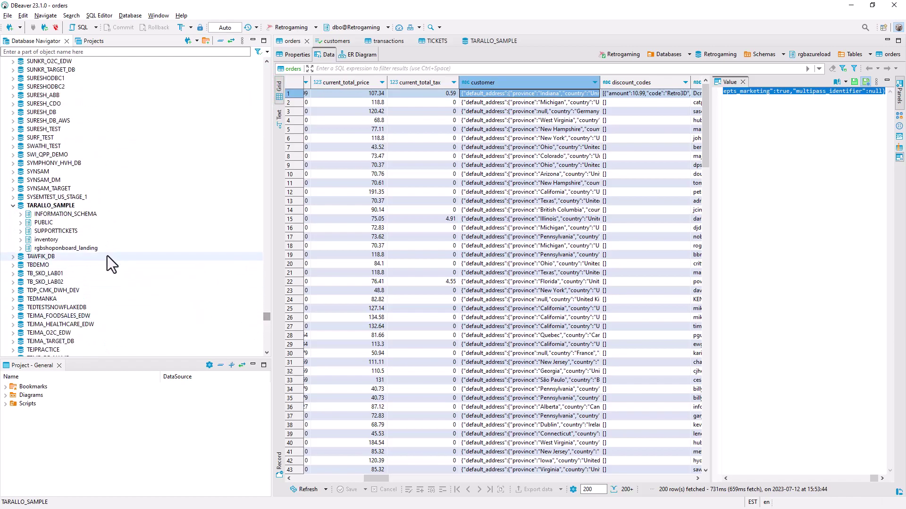
click(20, 248)
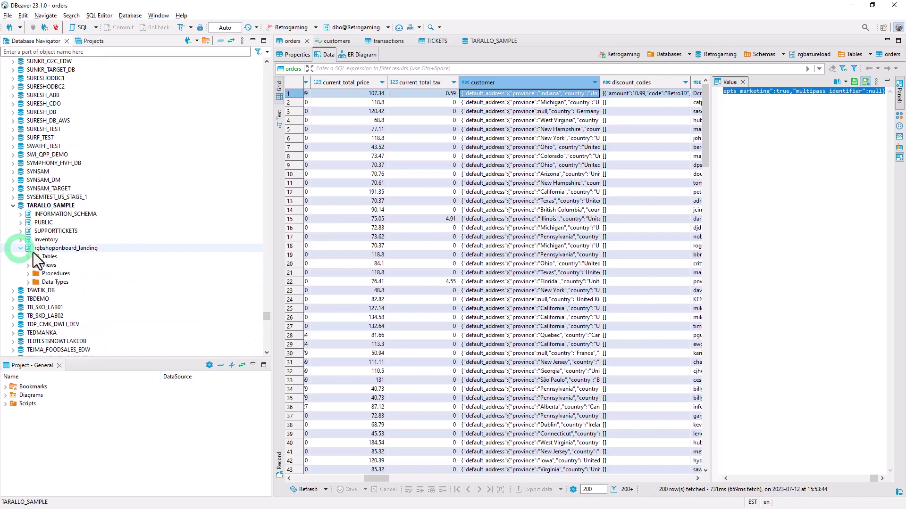
- Open the landed orders table in the rgbshoponboard_landing schema and browse its list of columns
click(28, 257)
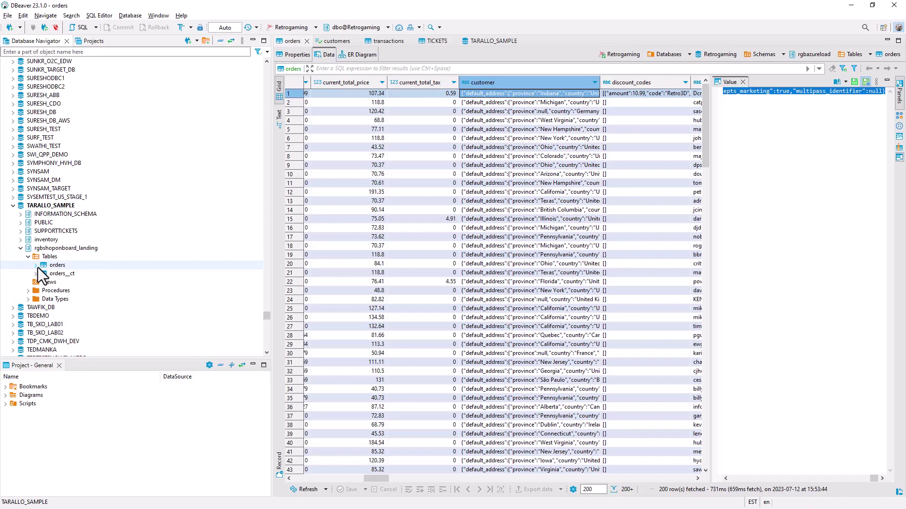
right_click(52, 265)
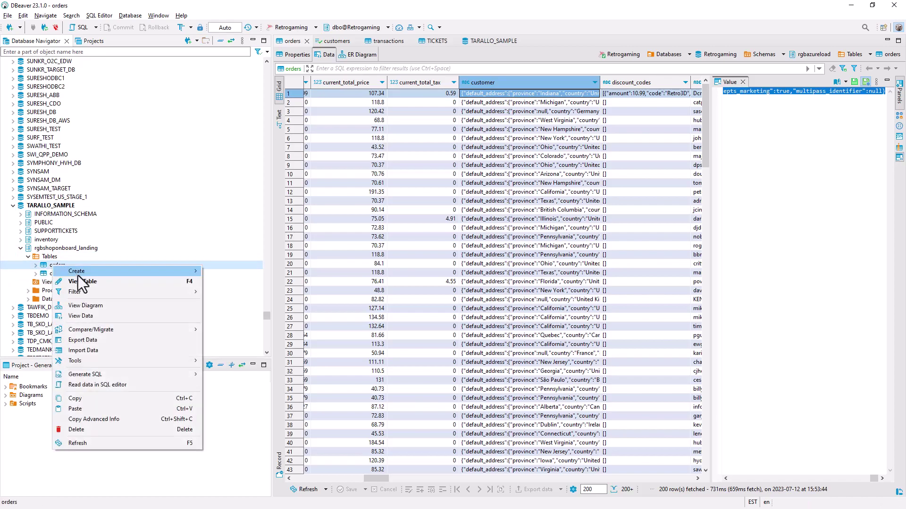
click(84, 282)
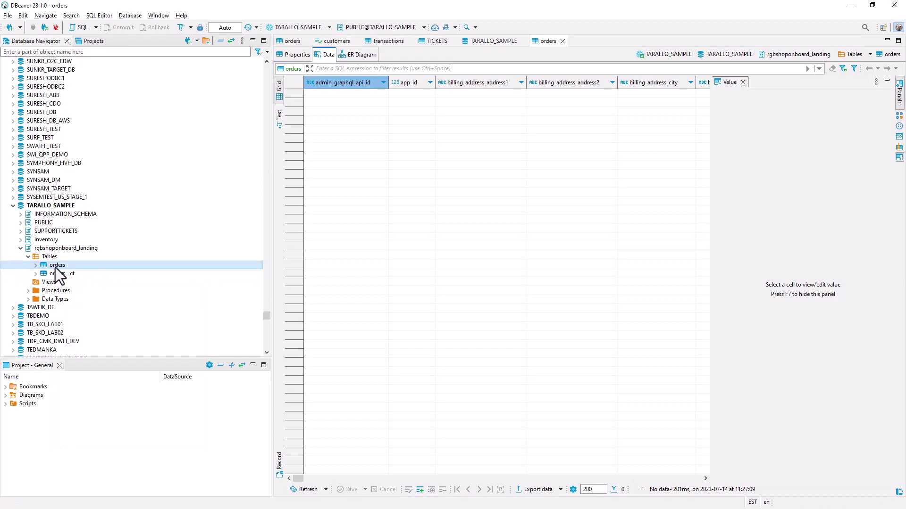
click(36, 265)
click(43, 273)
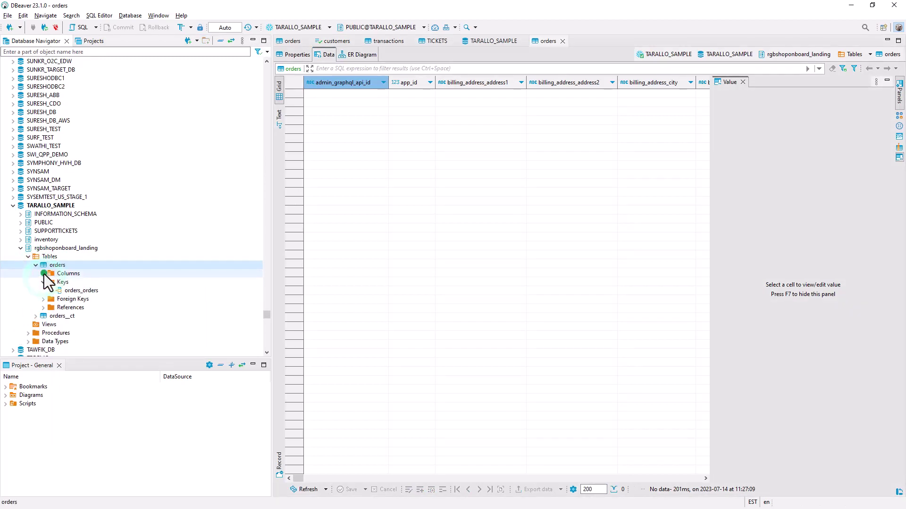
scroll(172, 286, down, 14)
scroll(175, 288, up, 17)
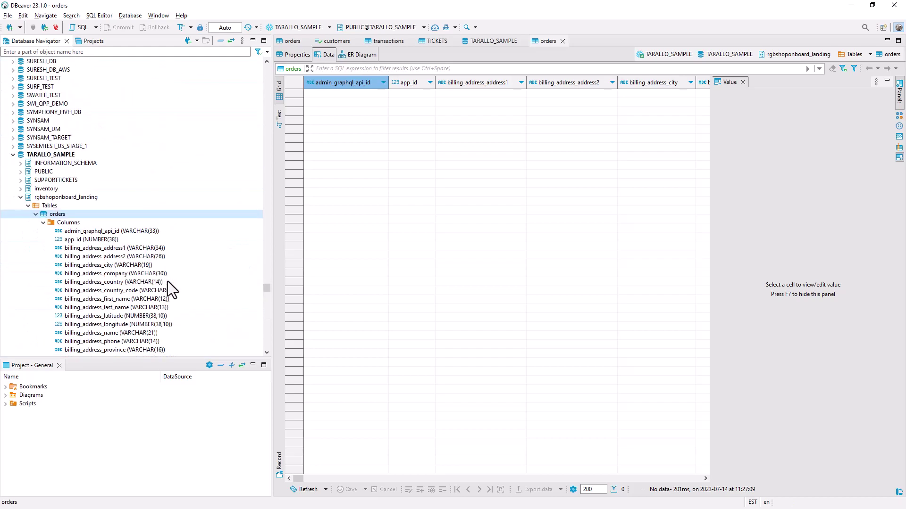
- Switch to Qlik Cloud, prepare the RGBShopOnboard_Storage task, and review its general settings without changing them
click(851, 6)
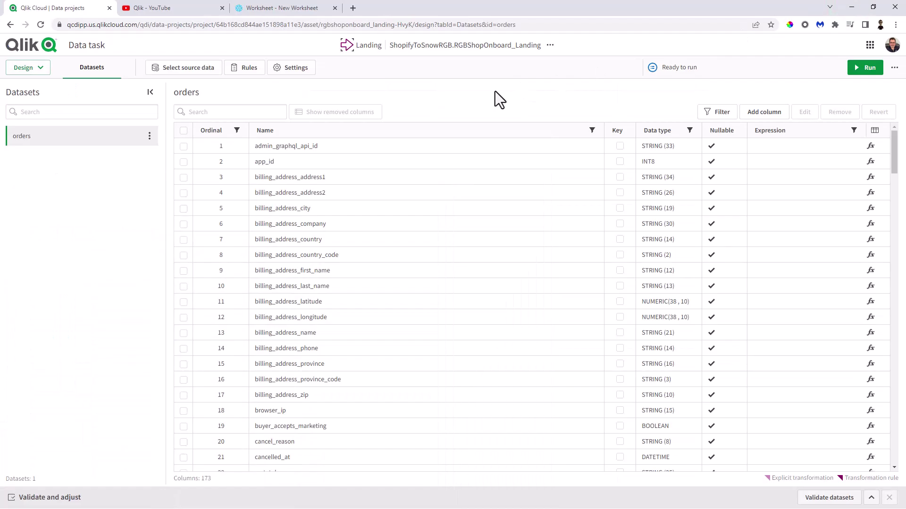
click(28, 47)
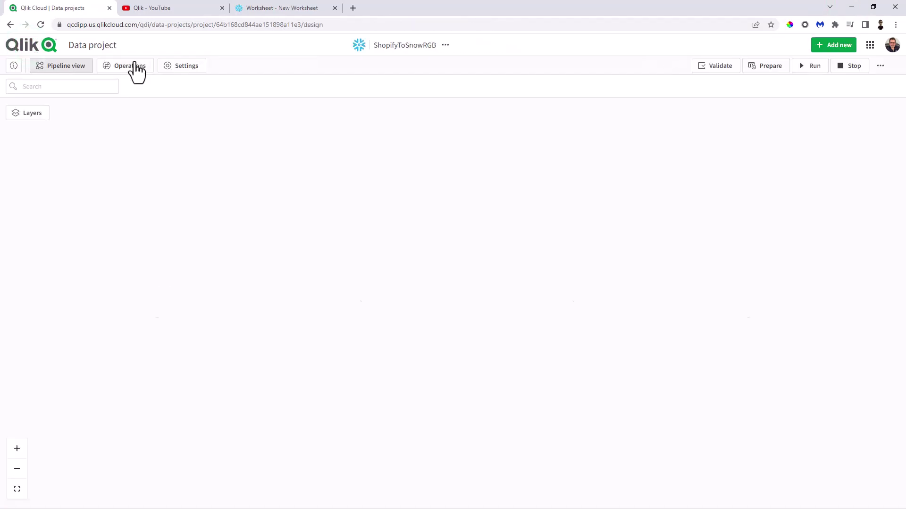
drag(517, 375, 378, 366)
click(534, 292)
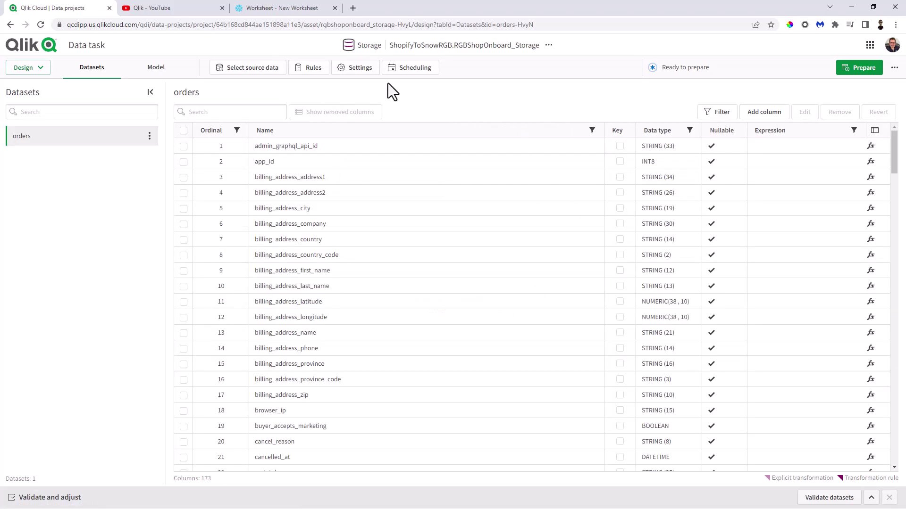
click(858, 71)
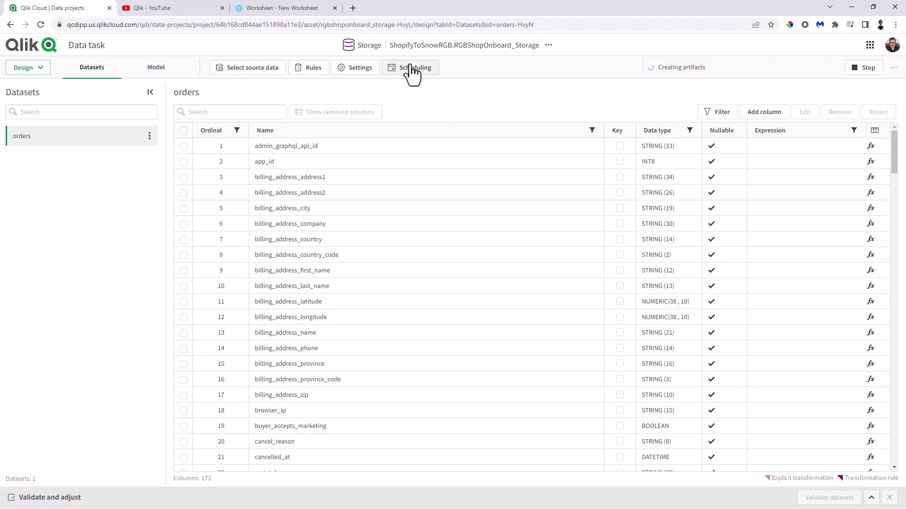
click(351, 69)
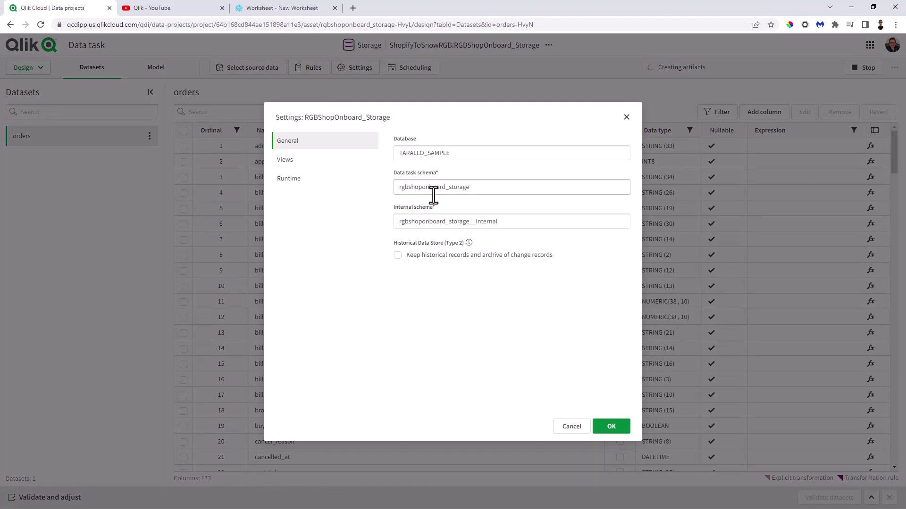
click(575, 424)
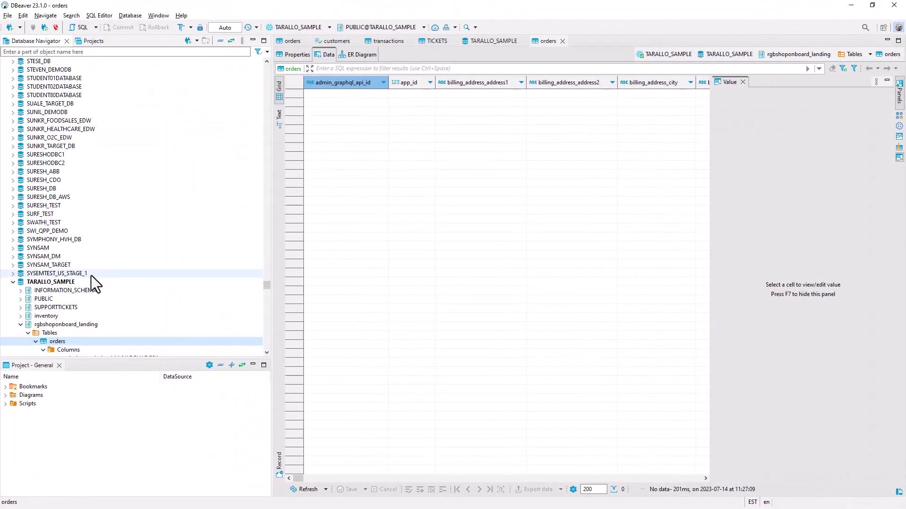
- Switch to DBeaver, refresh the sample database, and expand the tables and views of its rgbshoponboard_storage schema
right_click(80, 282)
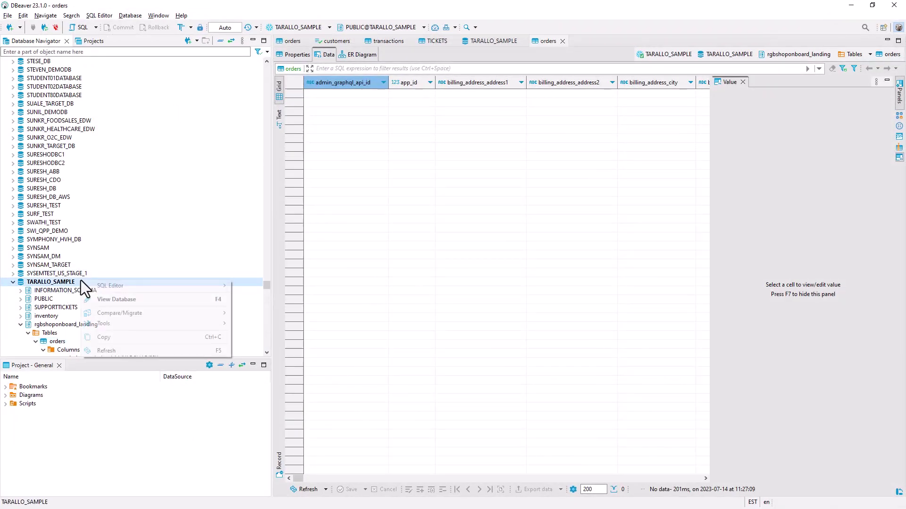
click(120, 351)
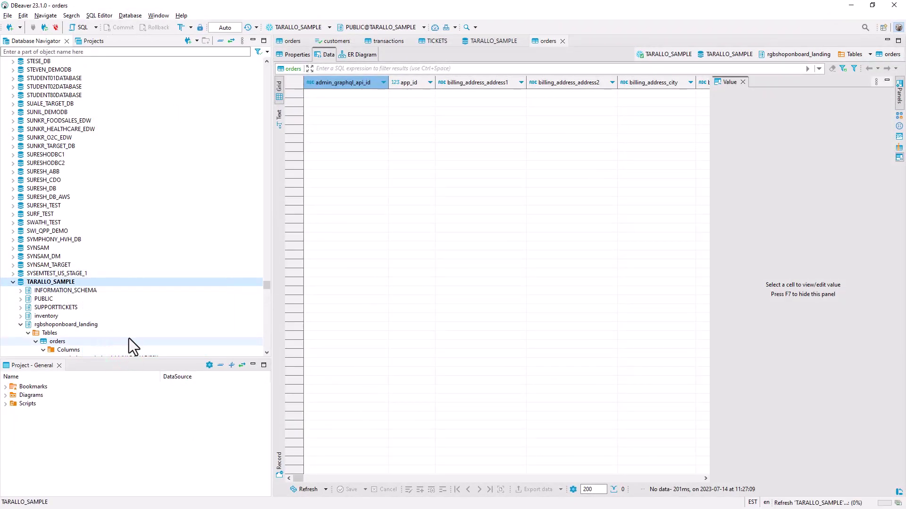
scroll(197, 260, down, 4)
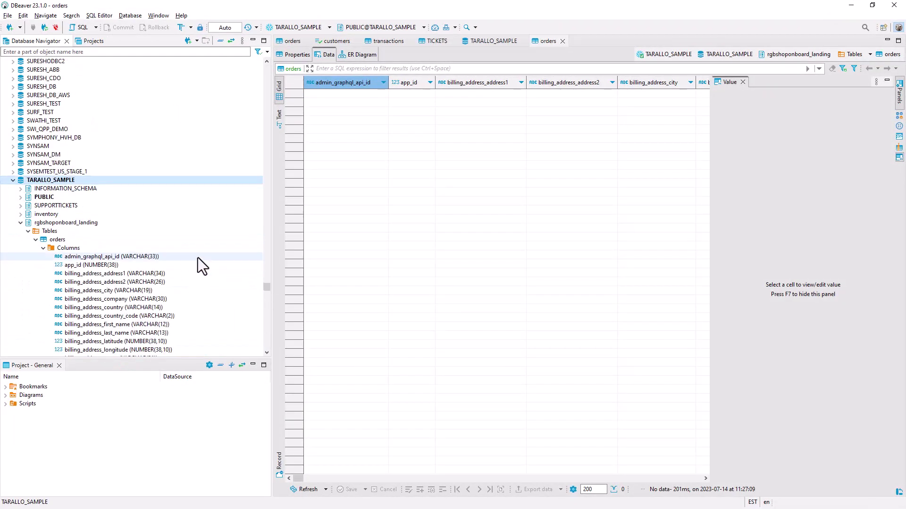
click(37, 240)
click(28, 231)
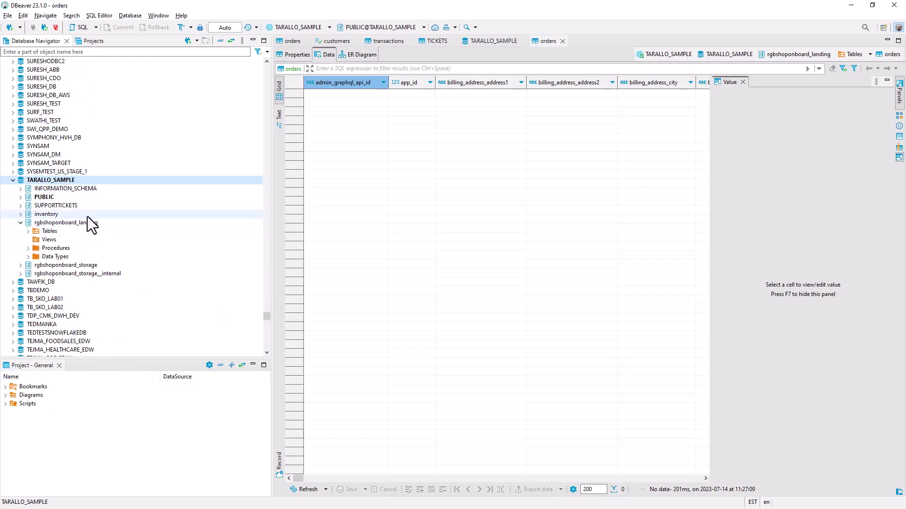
click(21, 265)
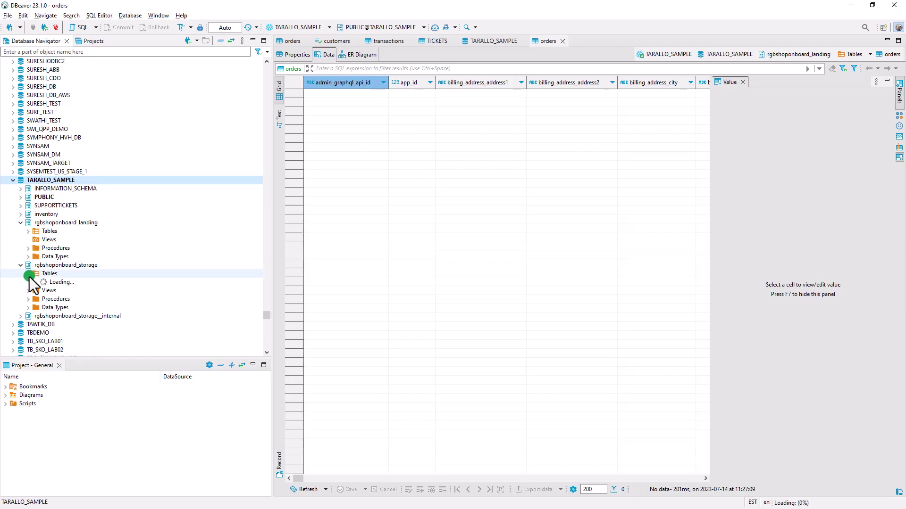
click(28, 283)
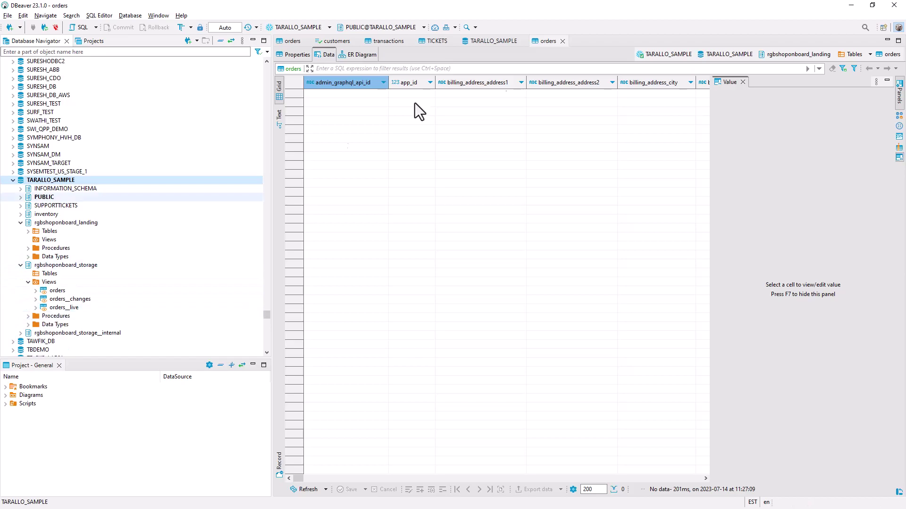
- Switch to Qlik Cloud, return to the project's pipeline view, and run the RGBShopOnboard_Landing and RGBShopOnboard_Storage tasks
click(848, 5)
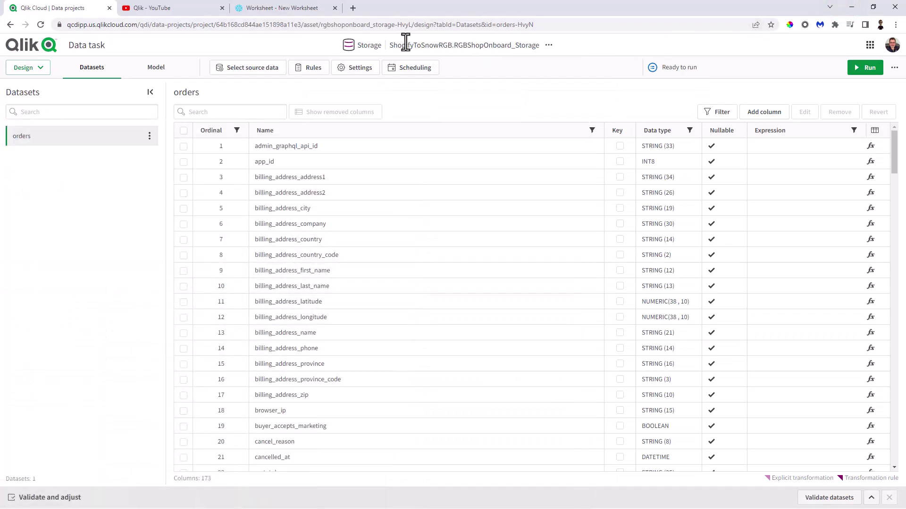
click(37, 48)
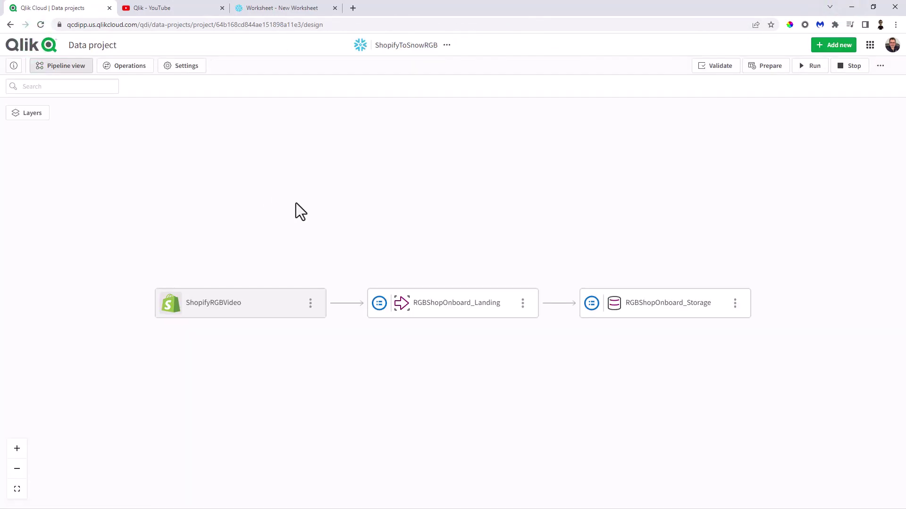
click(523, 305)
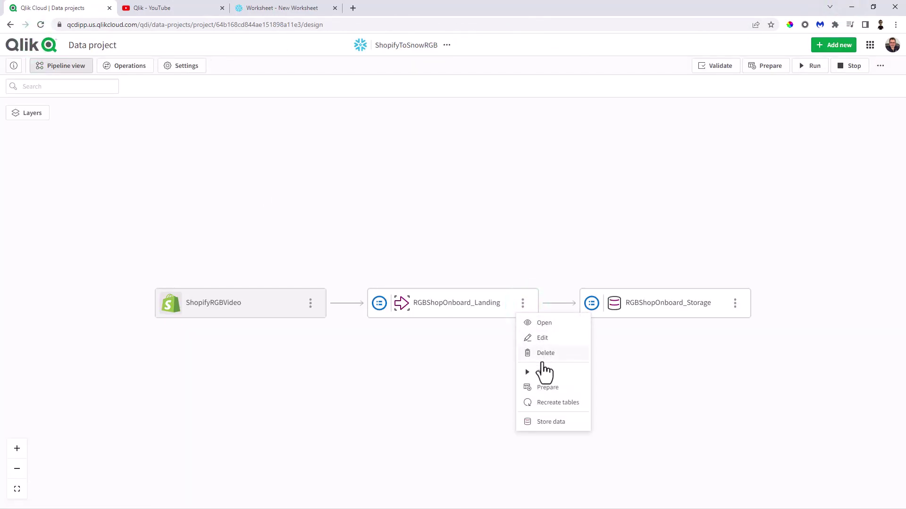
click(544, 373)
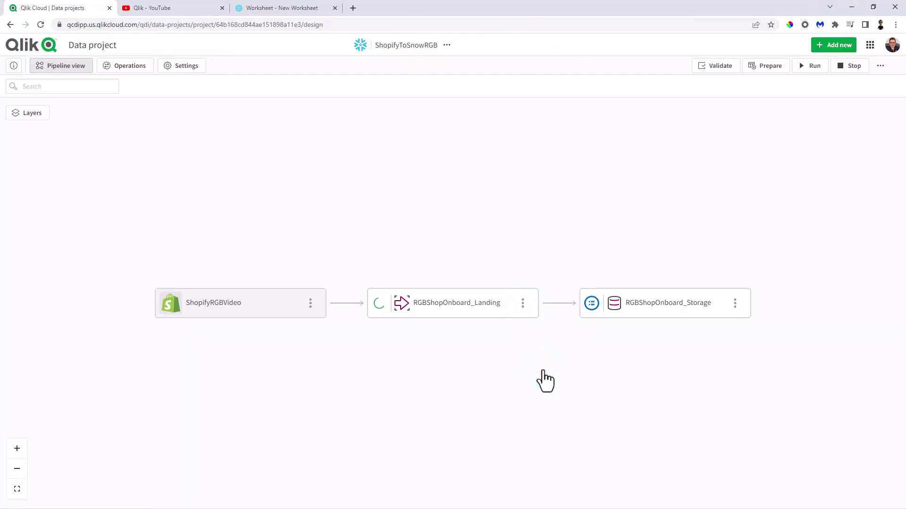
click(735, 305)
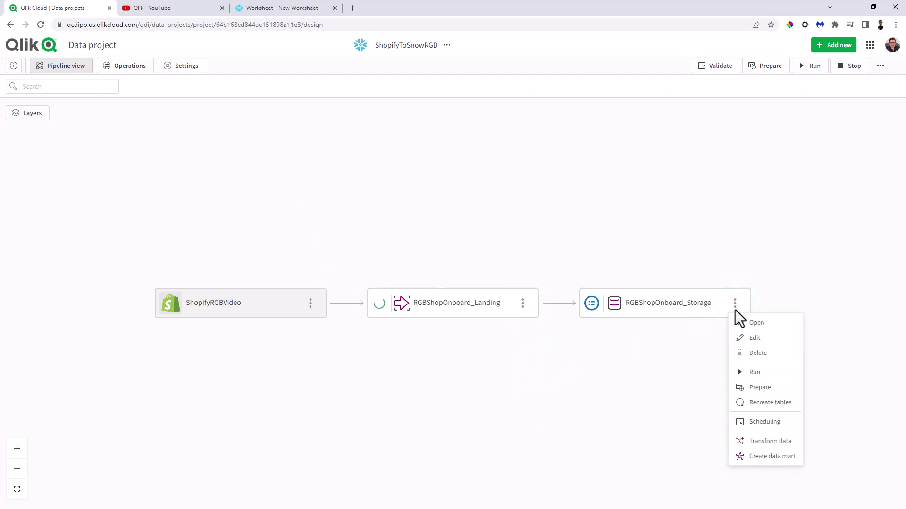
click(739, 371)
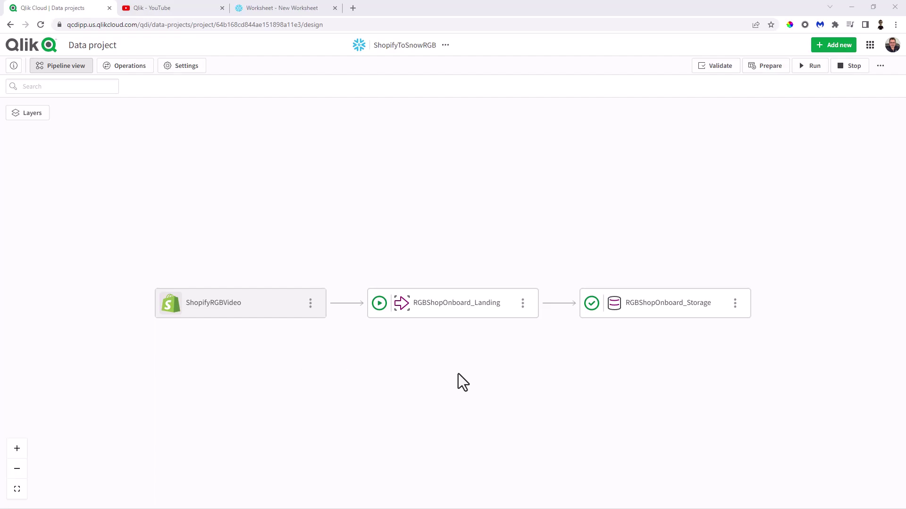
- Monitor the RGBShopOnboard_Landing task, filter its datasets to the completed ones, and show their full load status
click(453, 306)
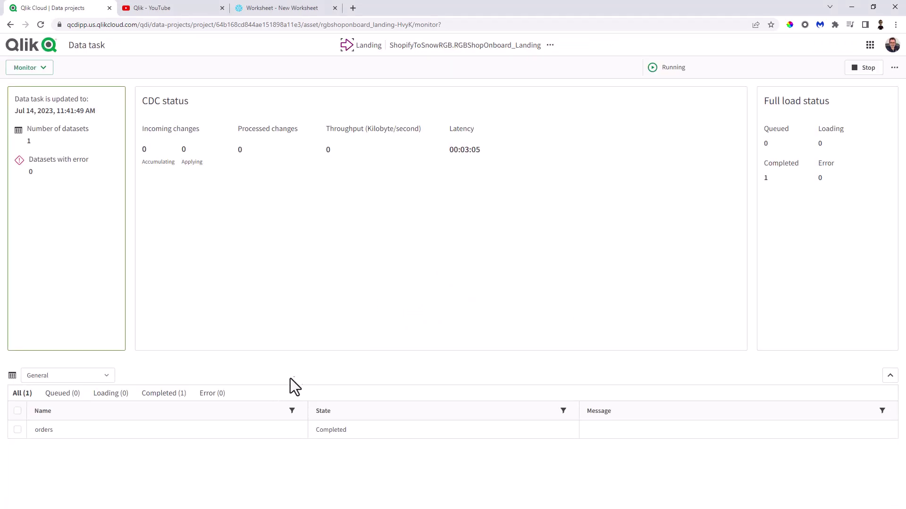
click(154, 395)
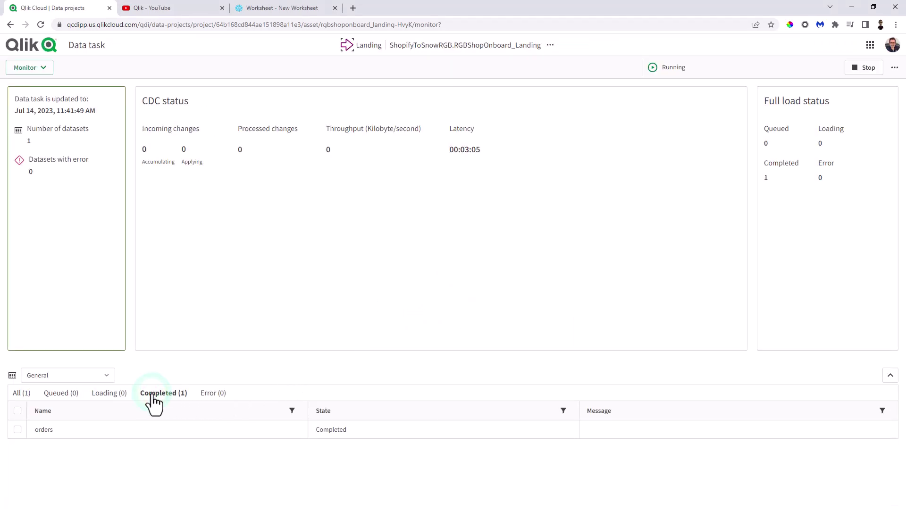
double_click(152, 395)
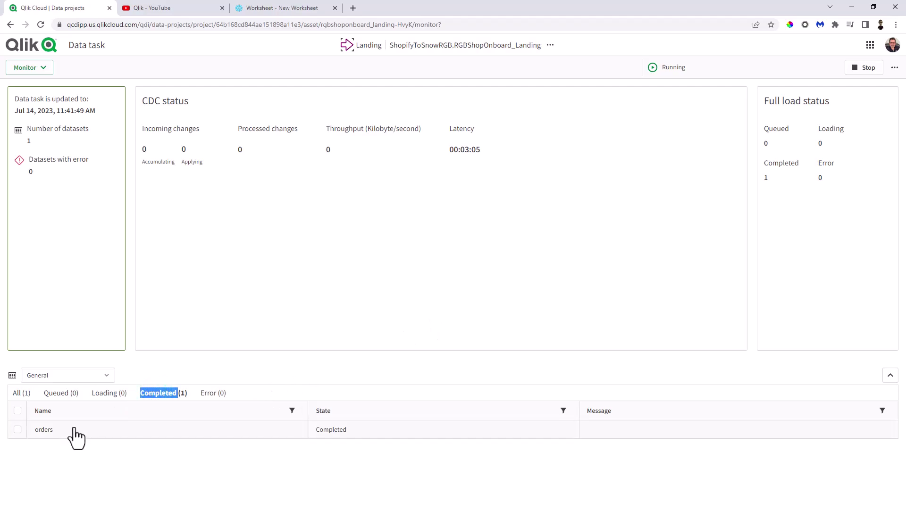
click(91, 376)
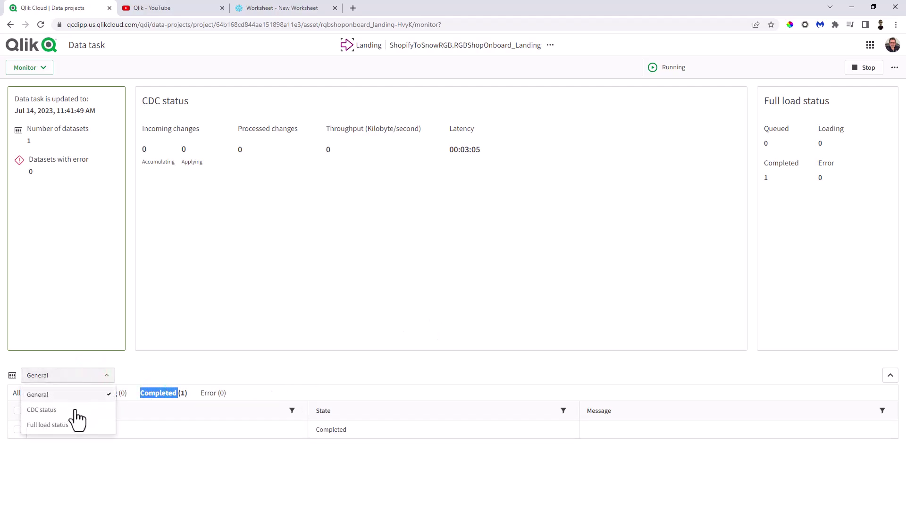
click(47, 425)
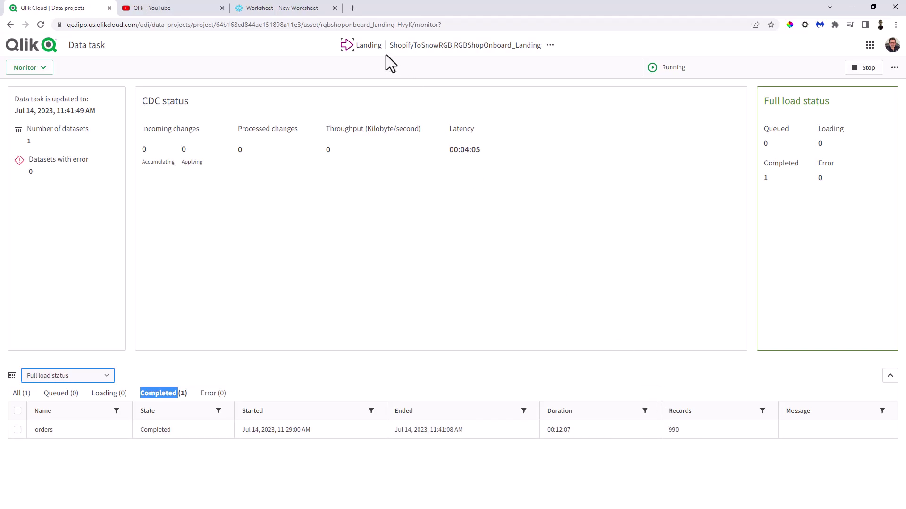
- Reopen the ShopifyToSnowRGB project from the data projects and run the RGBShopOnboard_Storage task again
click(30, 51)
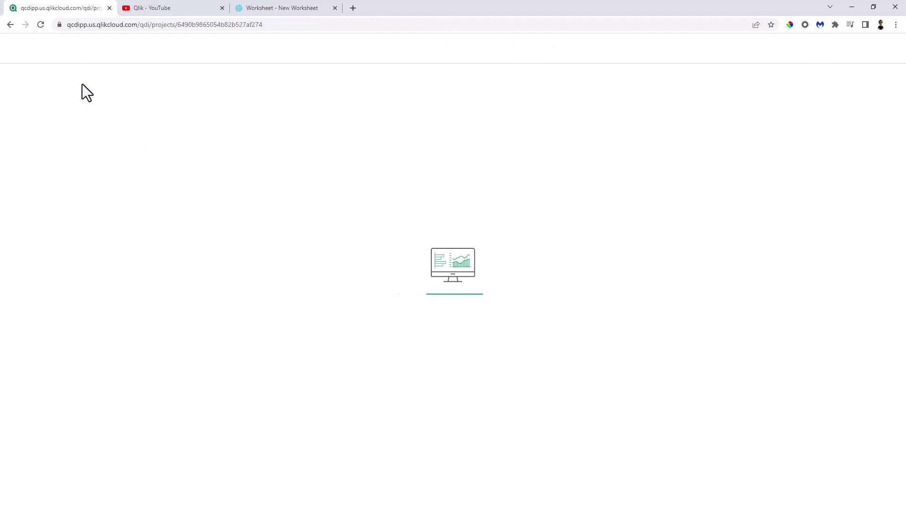
click(64, 124)
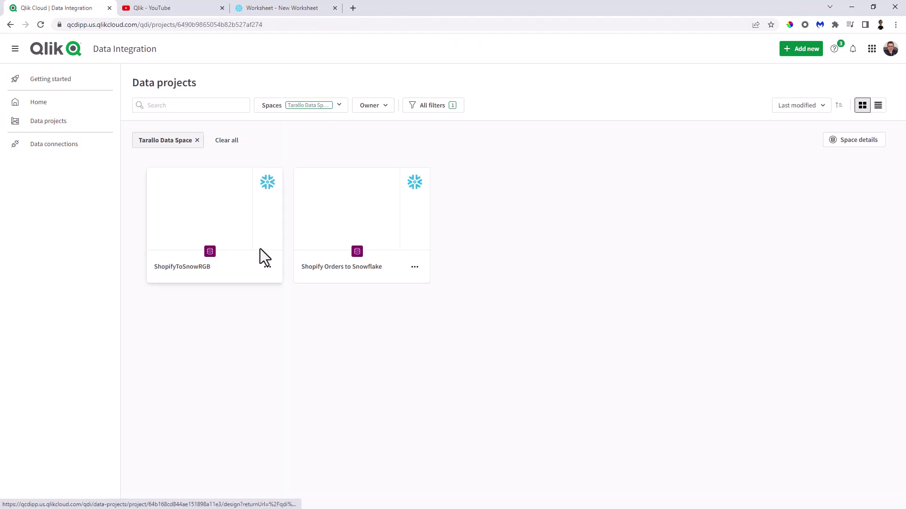
click(244, 233)
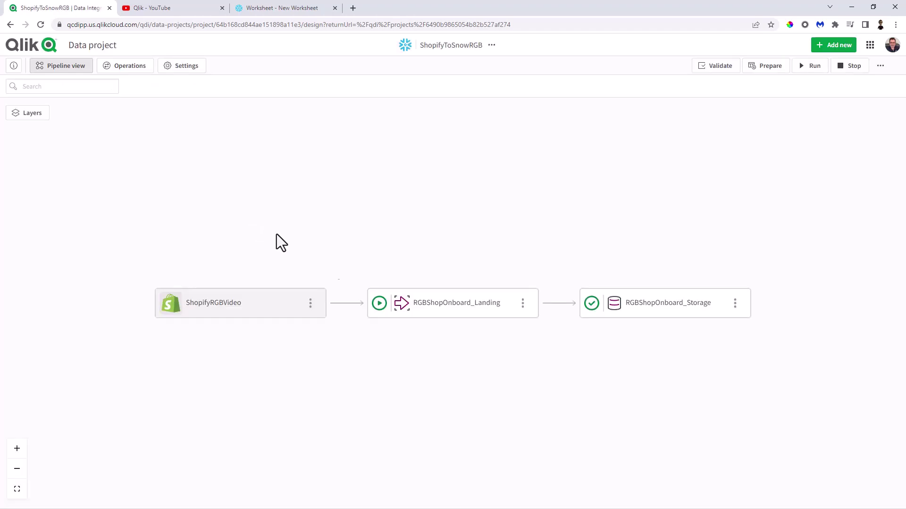
click(741, 307)
click(754, 371)
- Switch to DBeaver, collapse the Snowflake sample connection's database tree, and disconnect and reconnect that connection
key(alt+Tab)
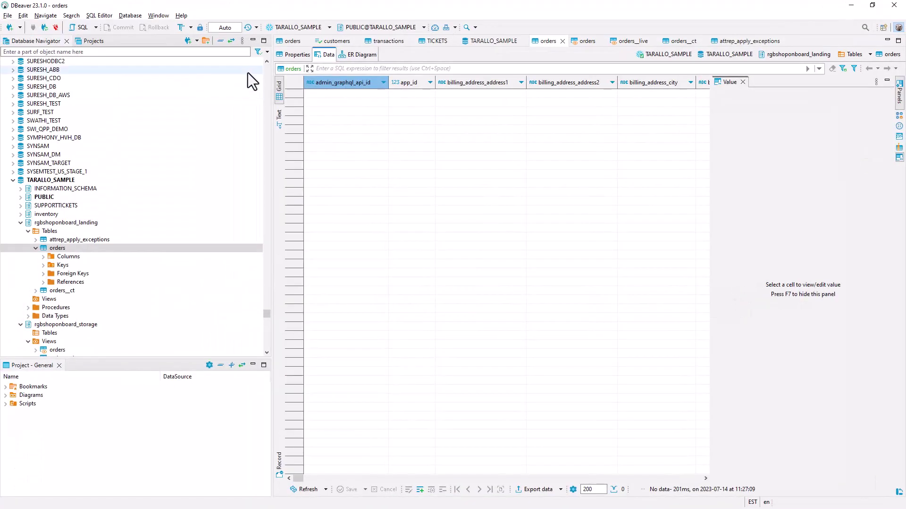
scroll(257, 184, up, 5)
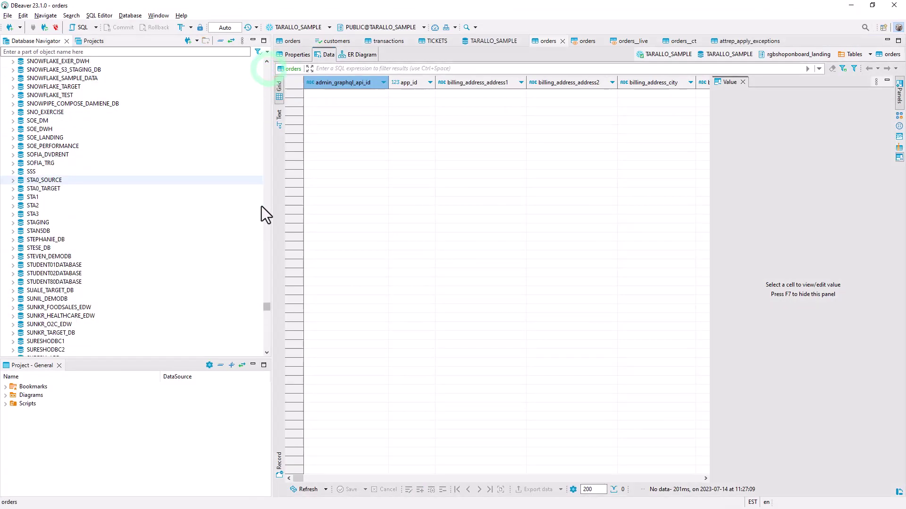
drag(263, 307, 248, 81)
scroll(57, 81, up, 2)
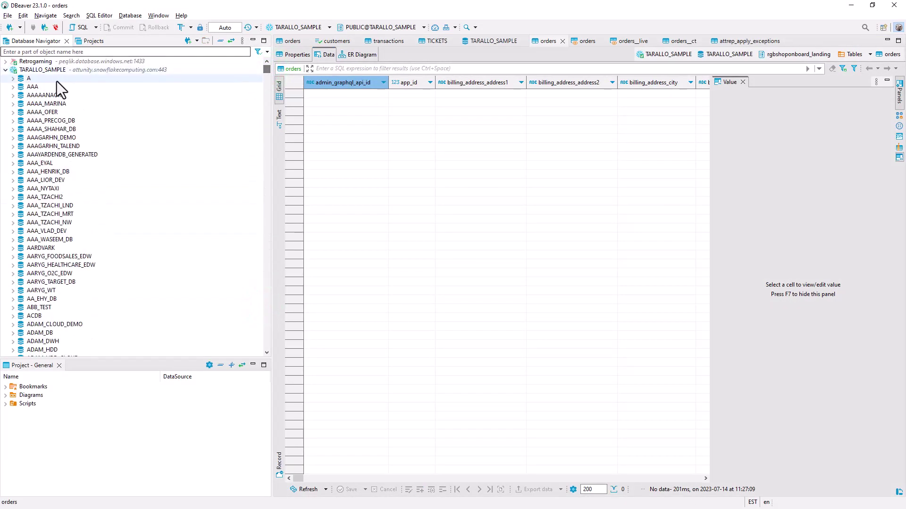
click(5, 70)
right_click(29, 70)
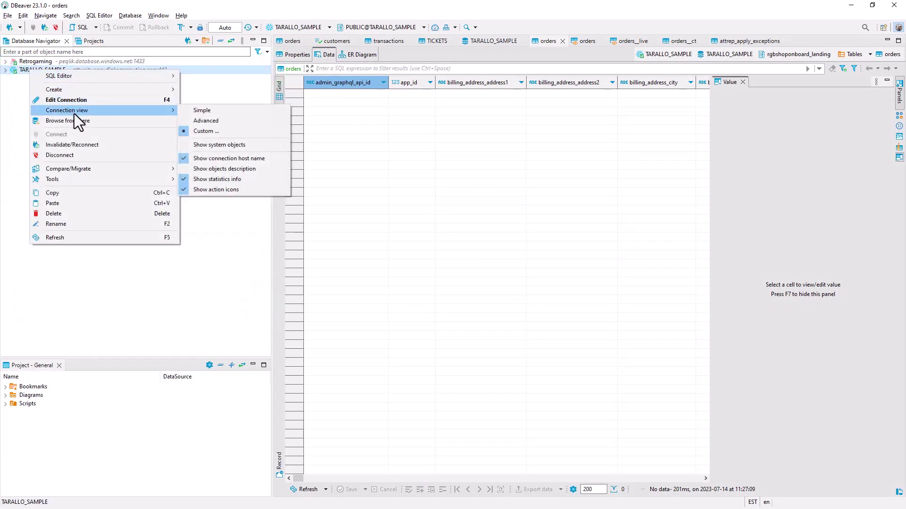
click(75, 156)
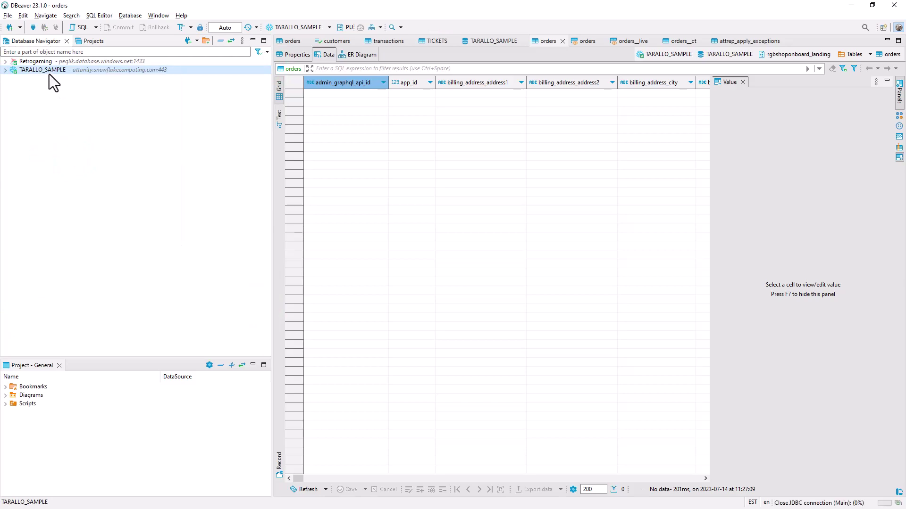
right_click(46, 70)
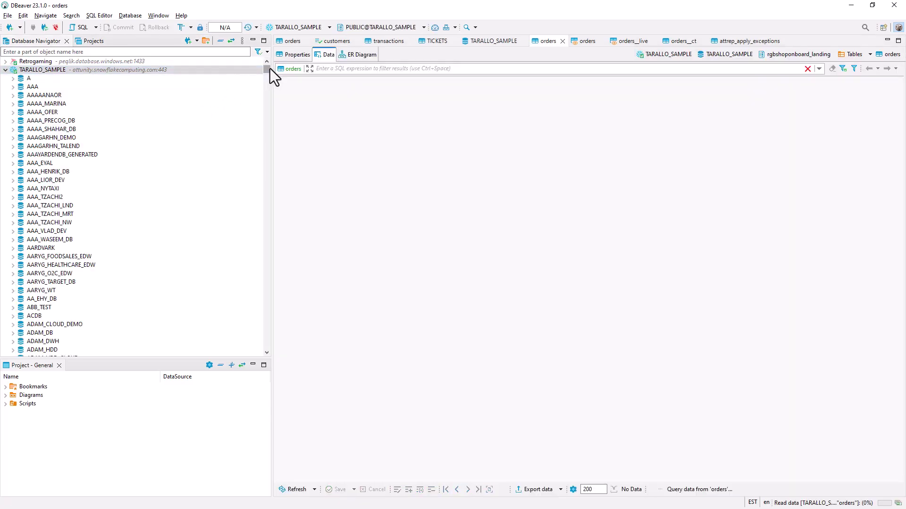
- Expand the rgbshoponboard_landing schema's tables in the sample database and view the data of its orders table
drag(265, 67, 256, 315)
click(13, 282)
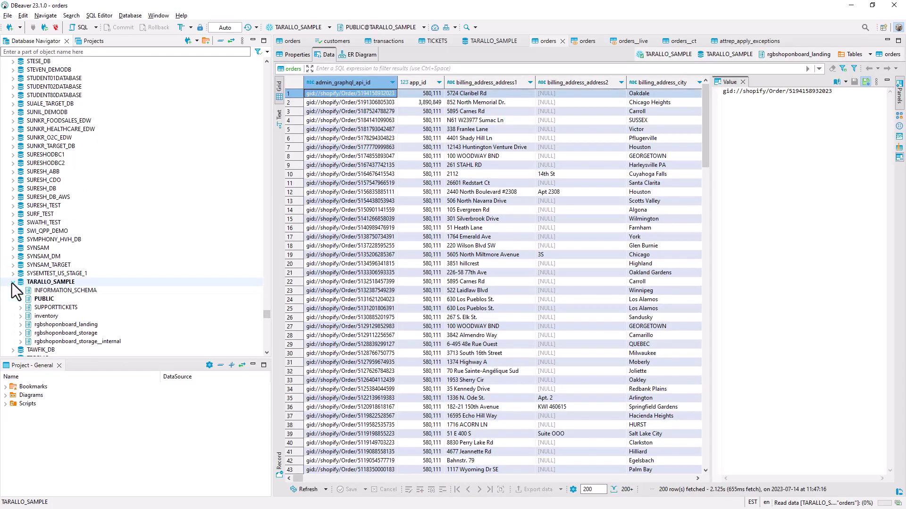
scroll(14, 283, down, 1)
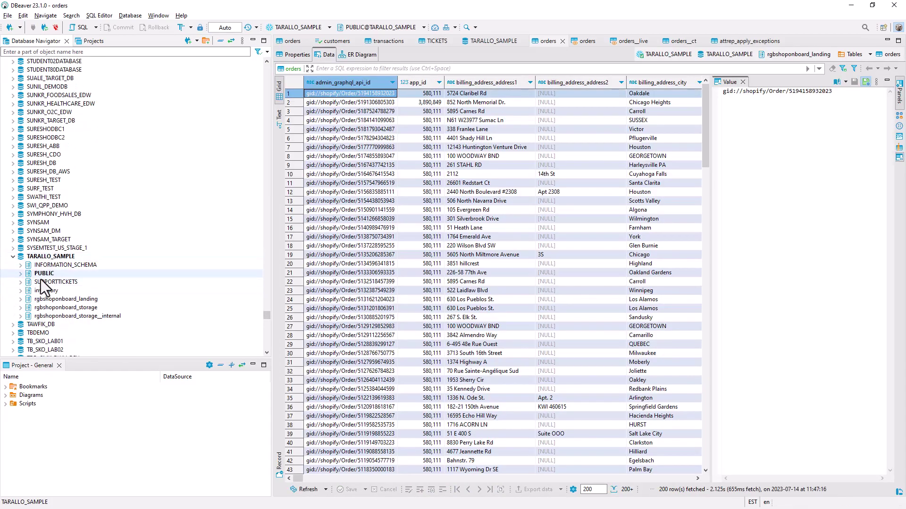
click(21, 300)
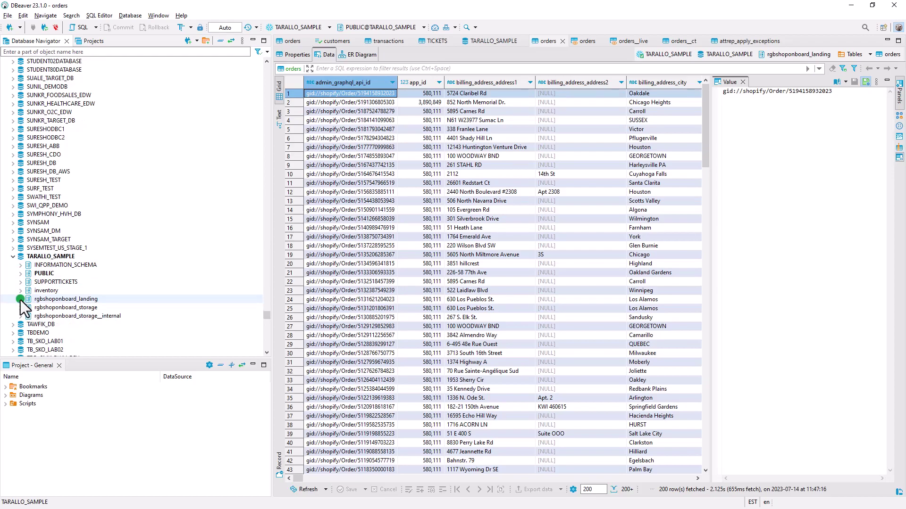
click(28, 308)
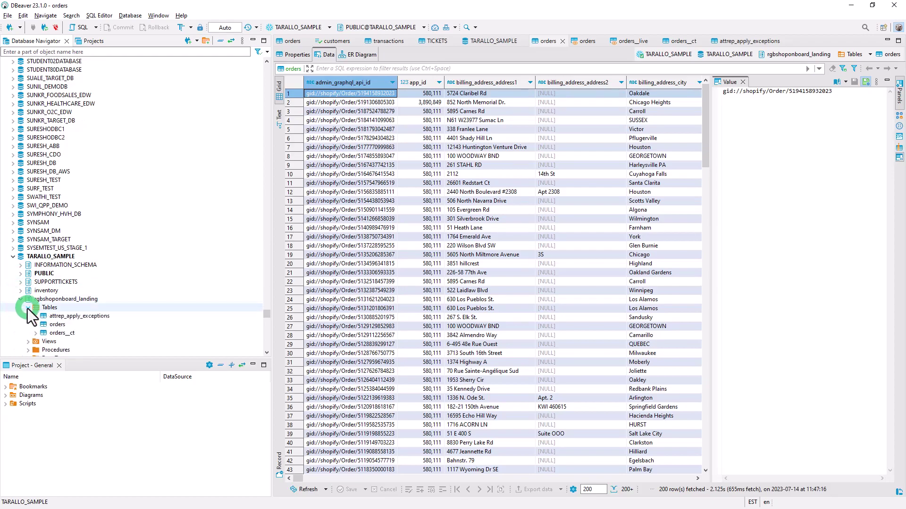
right_click(61, 325)
click(110, 187)
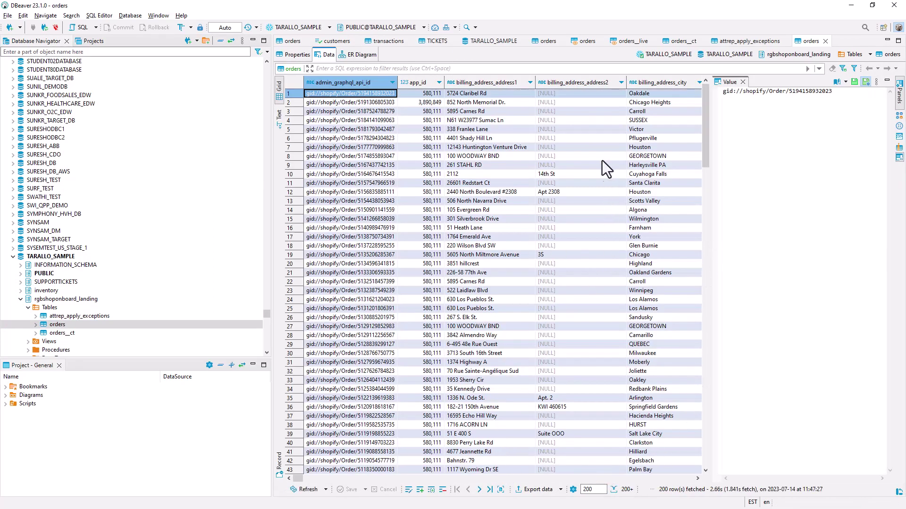
mouse_move(705, 135)
mouse_down()
mouse_move(724, 303)
mouse_move(707, 132)
mouse_up()
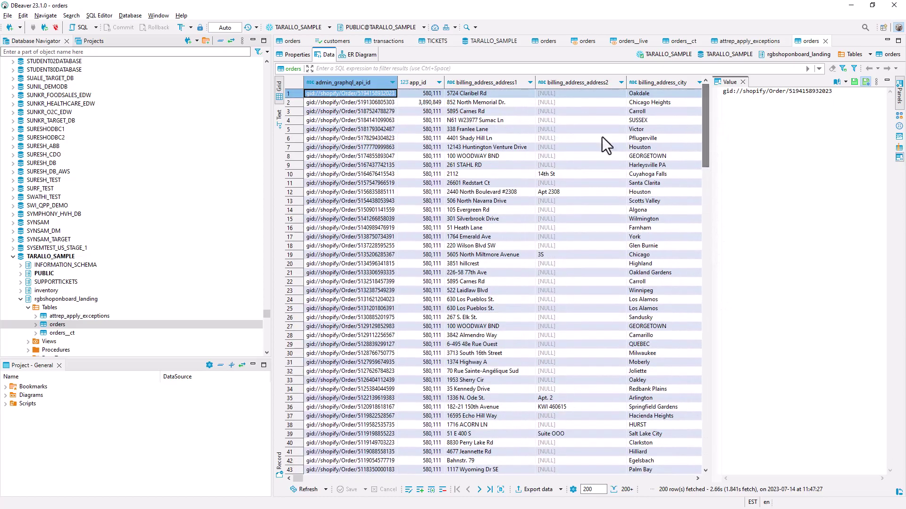